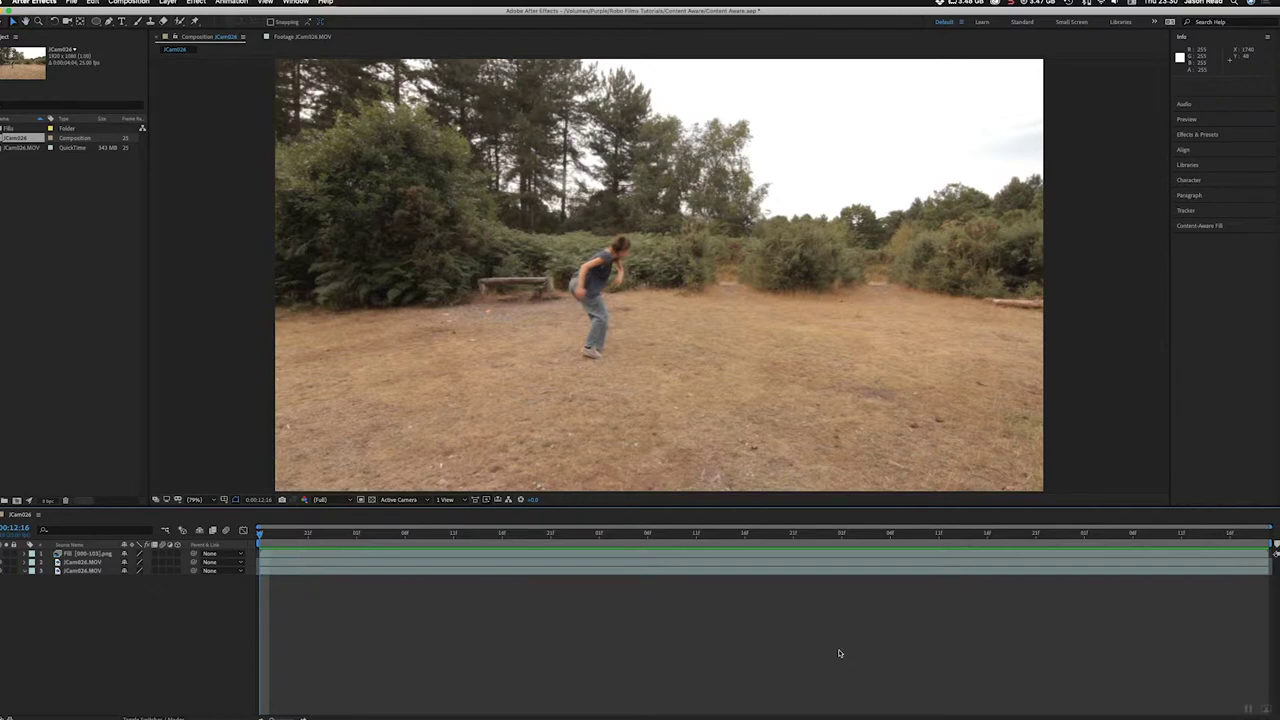
# - Play the composition from its start and toggle the visibility of the two upper layers to compare the shot with and without the second dancer
pyautogui.press('space')
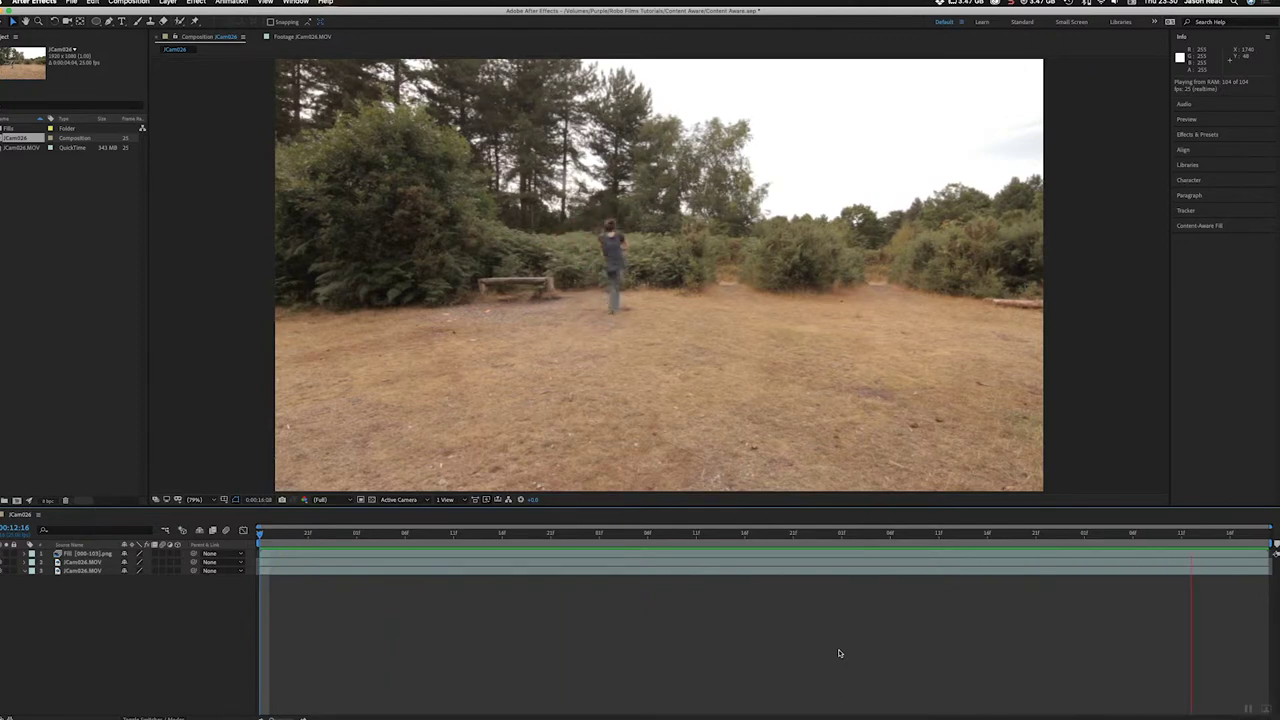
pyautogui.press('space')
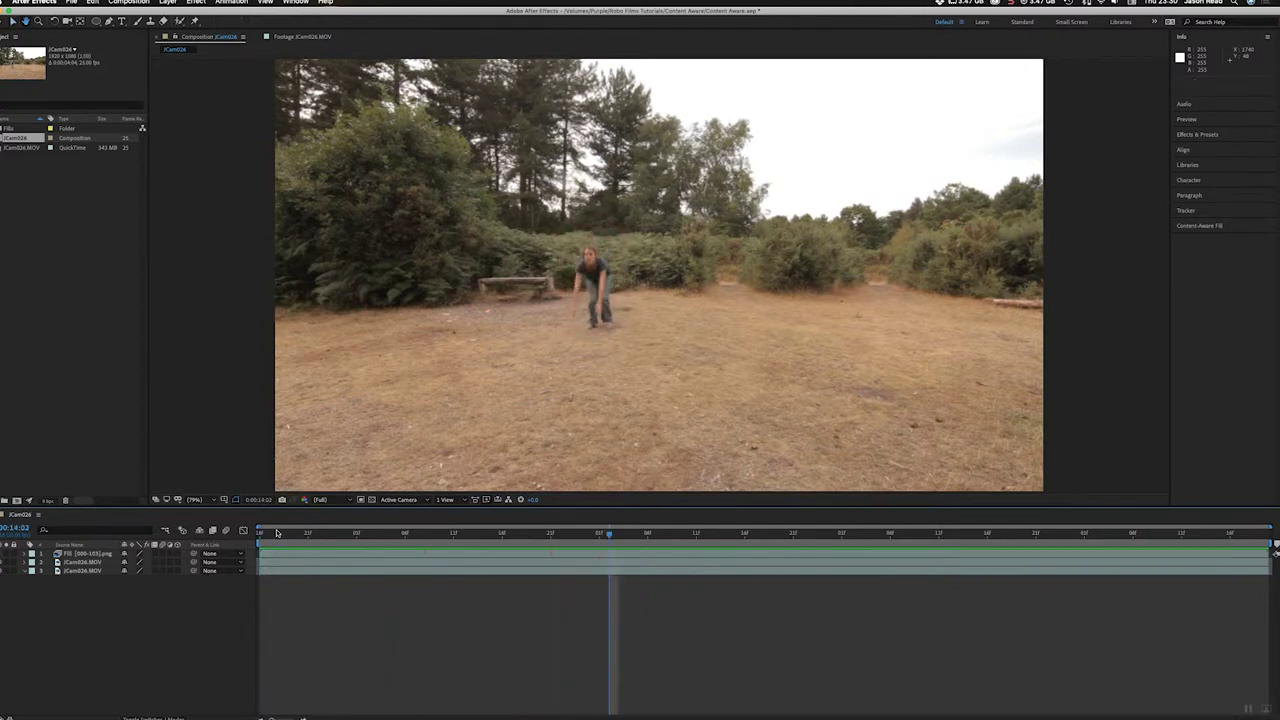
pyautogui.moveTo(277, 533); pyautogui.dragTo(260, 533)
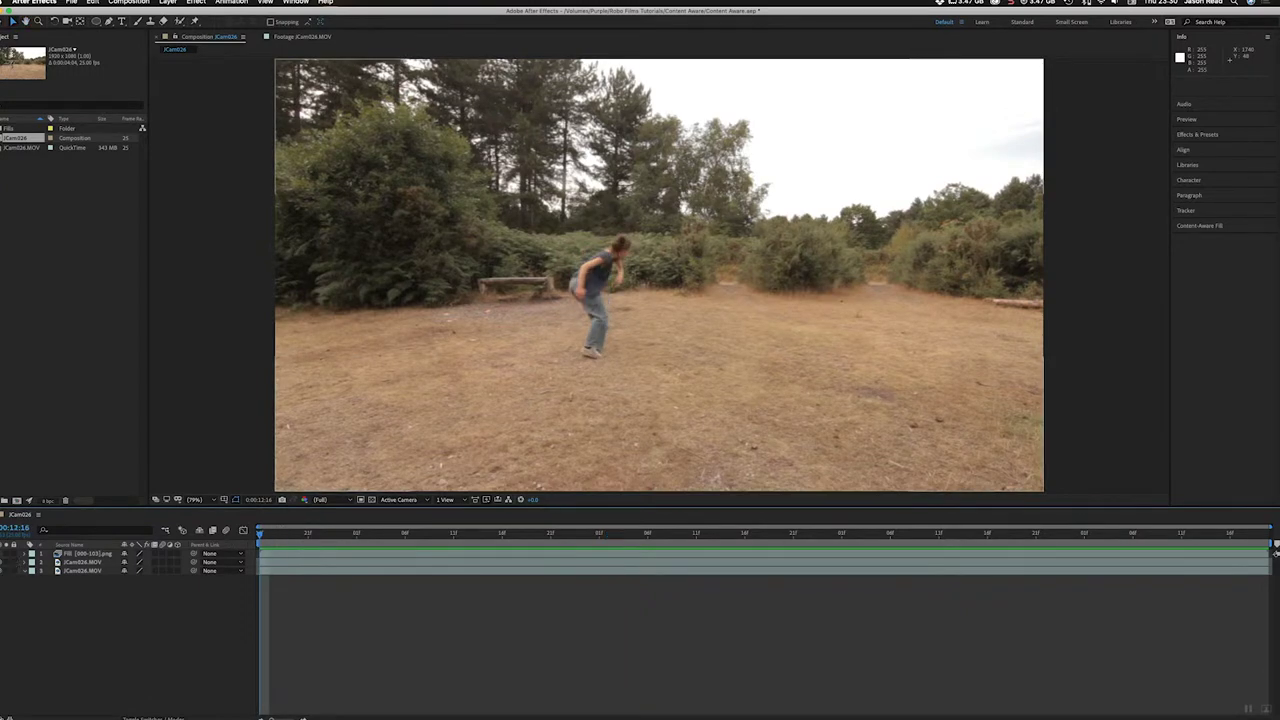
pyautogui.press('space')
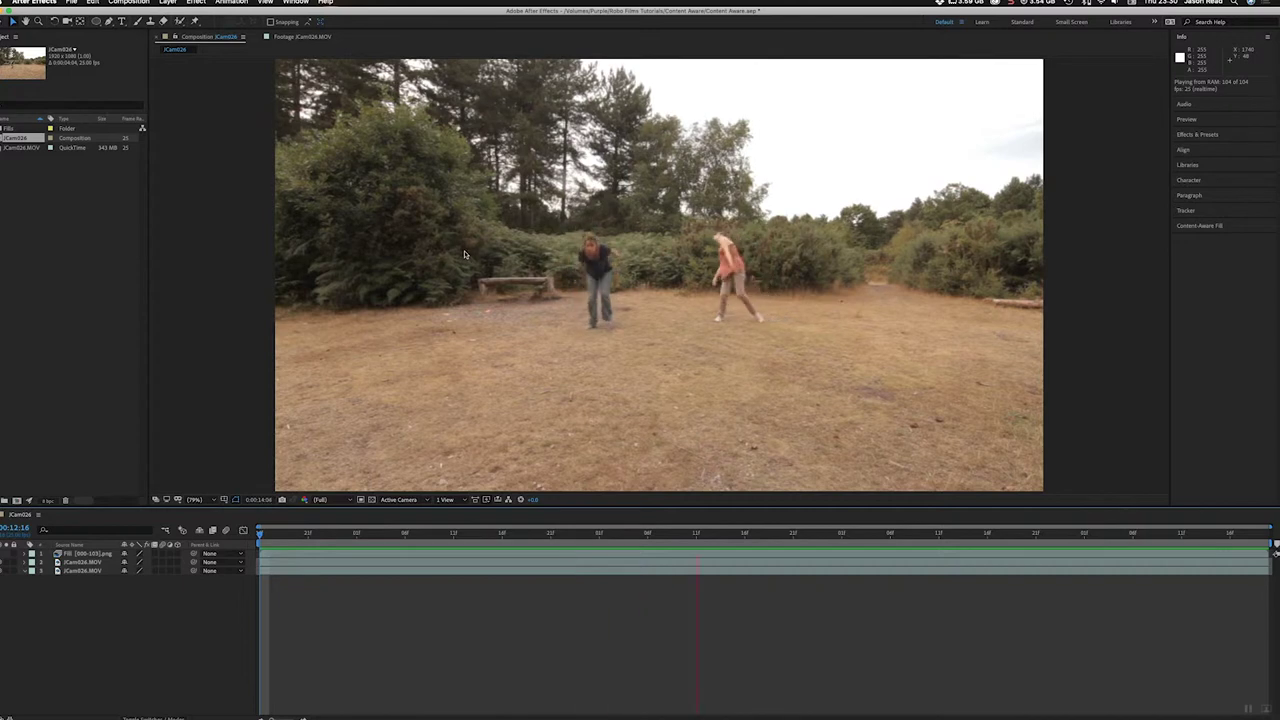
pyautogui.press('space')
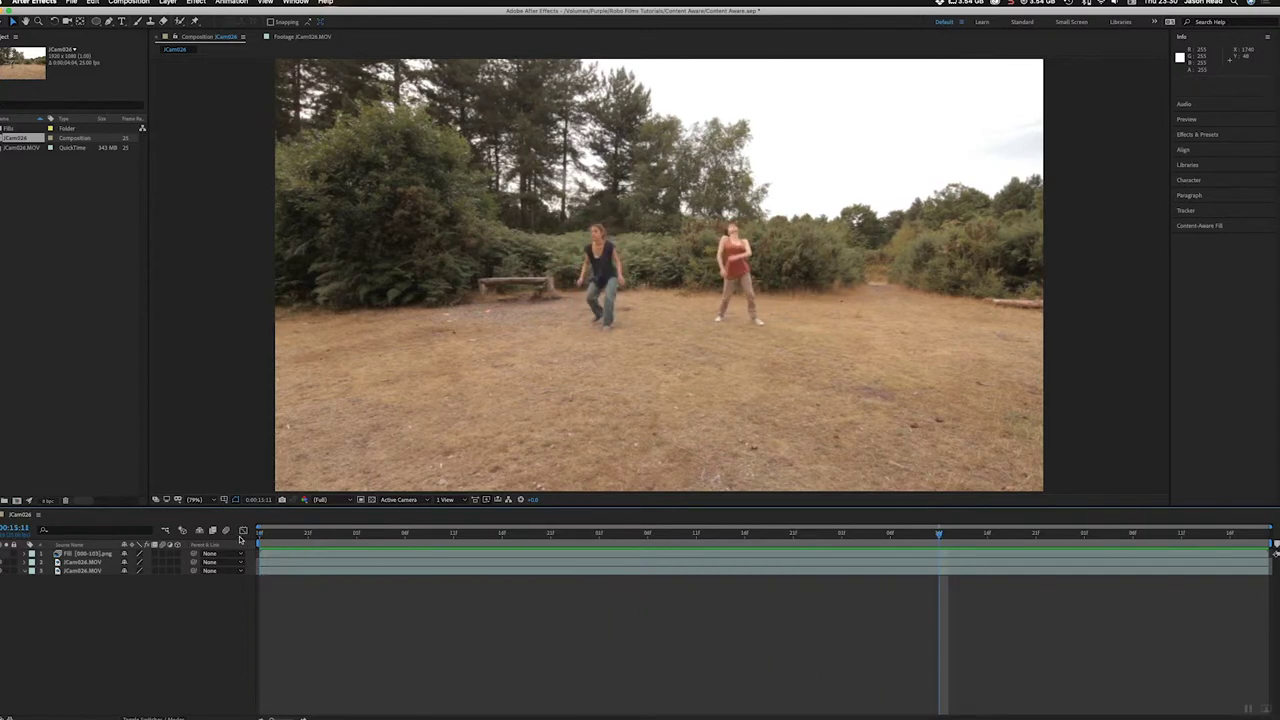
pyautogui.press('Home')
pyautogui.click(2, 562)
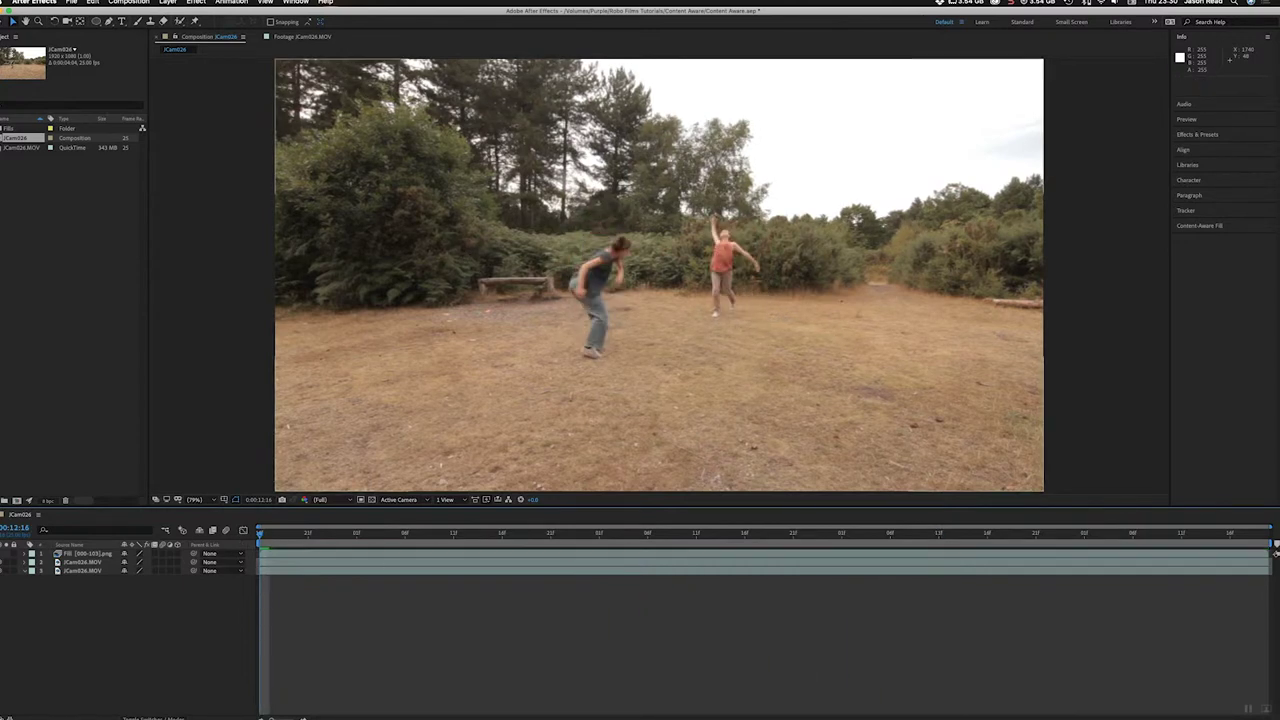
pyautogui.click(2, 553)
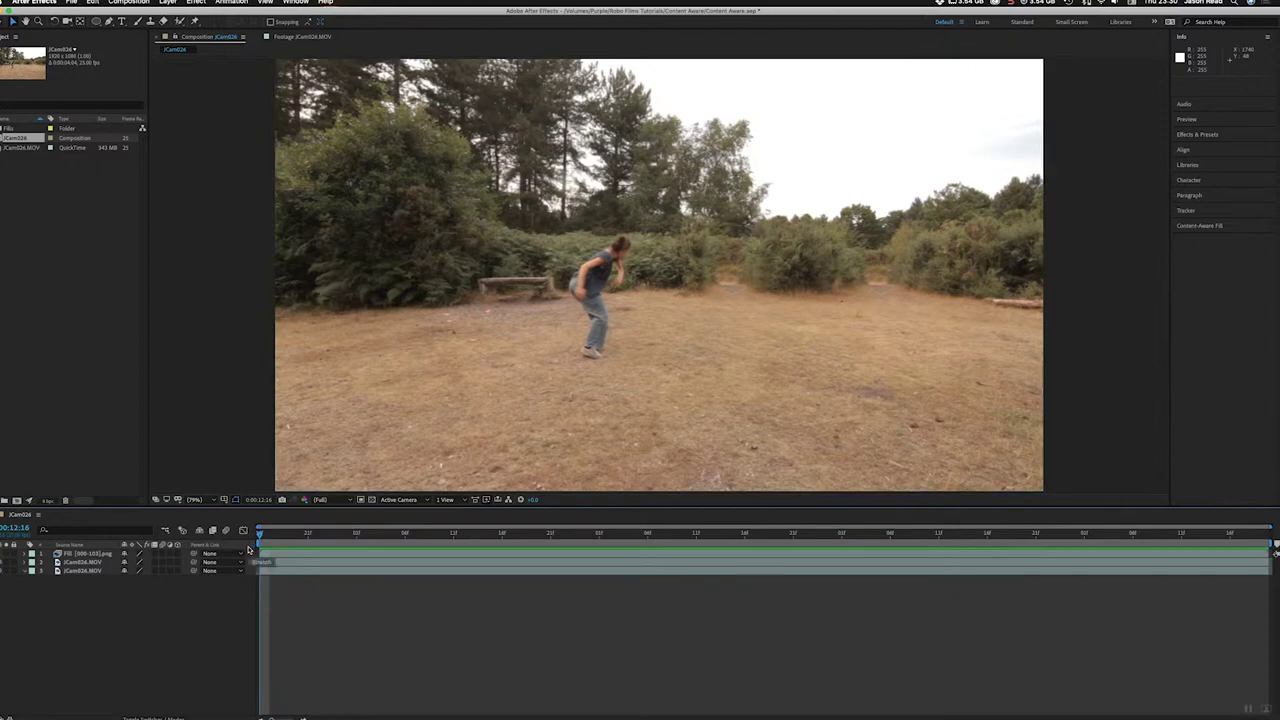
# - Delete the fill layer and the upper copy of the JCam026.MOV layer from the composition
pyautogui.click(32, 354)
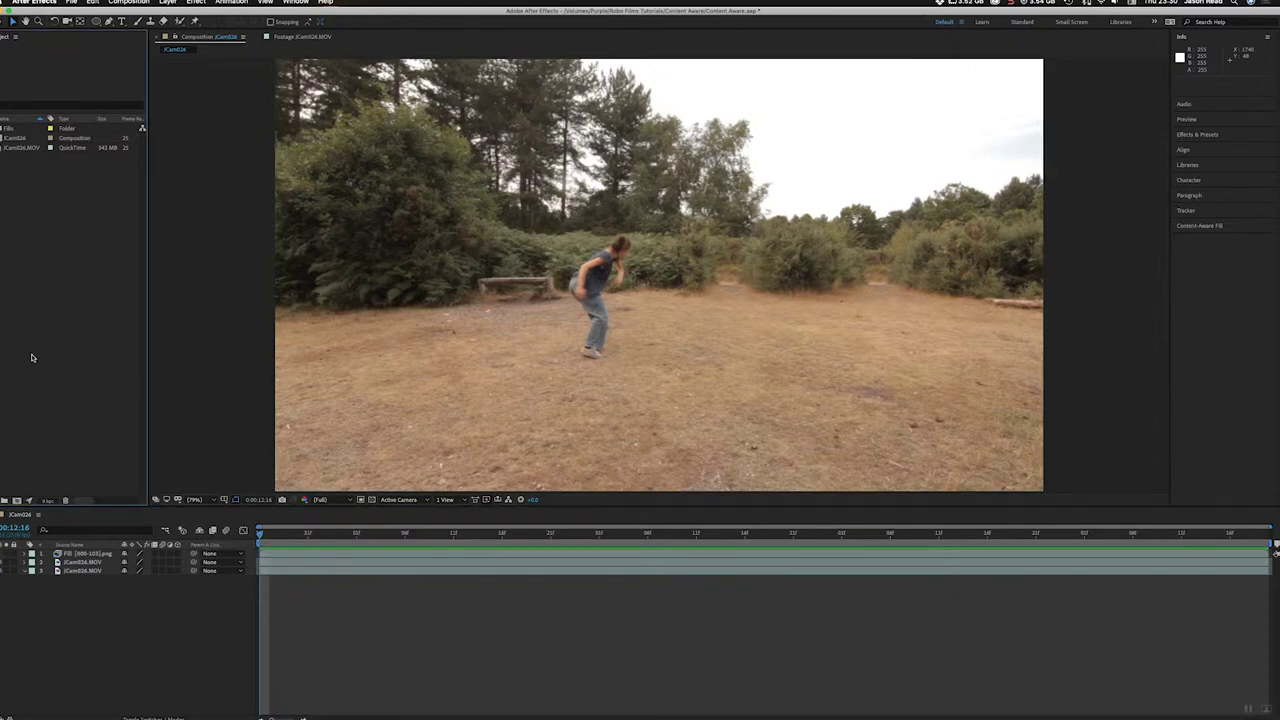
pyautogui.click(318, 561)
pyautogui.keyDown('shift'); pyautogui.click(318, 555); pyautogui.keyUp('shift')
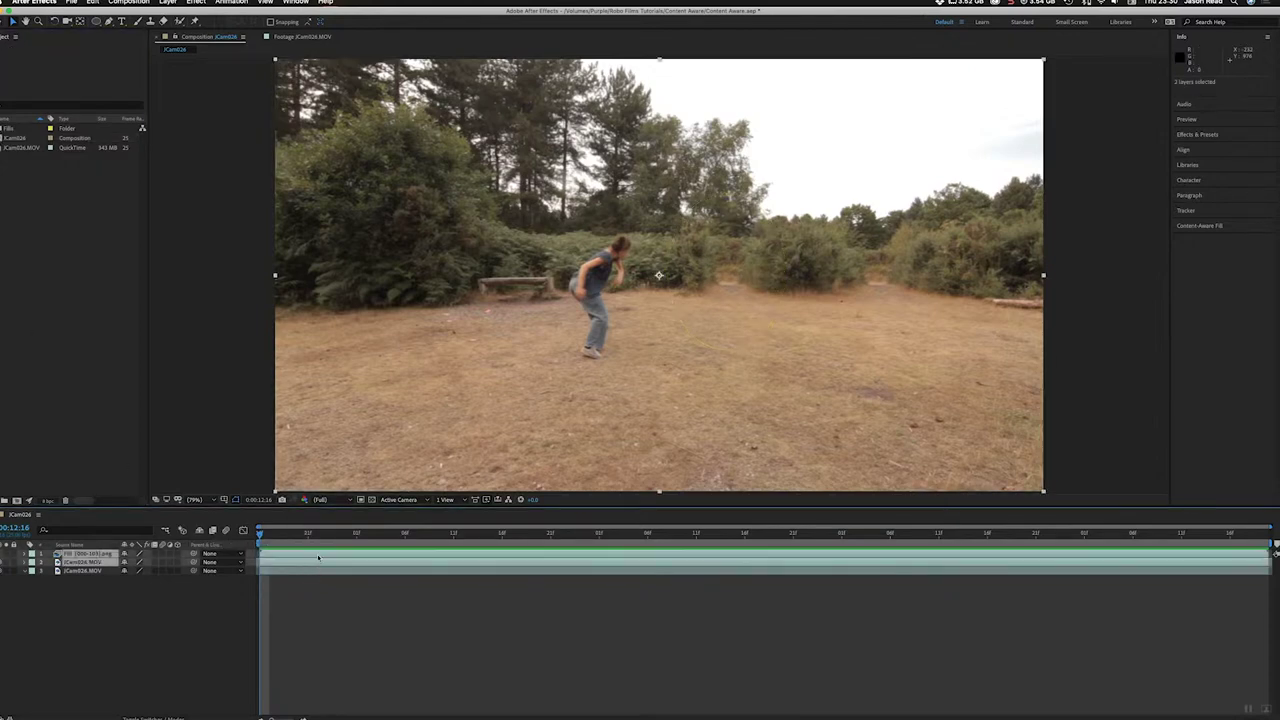
pyautogui.press('Delete')
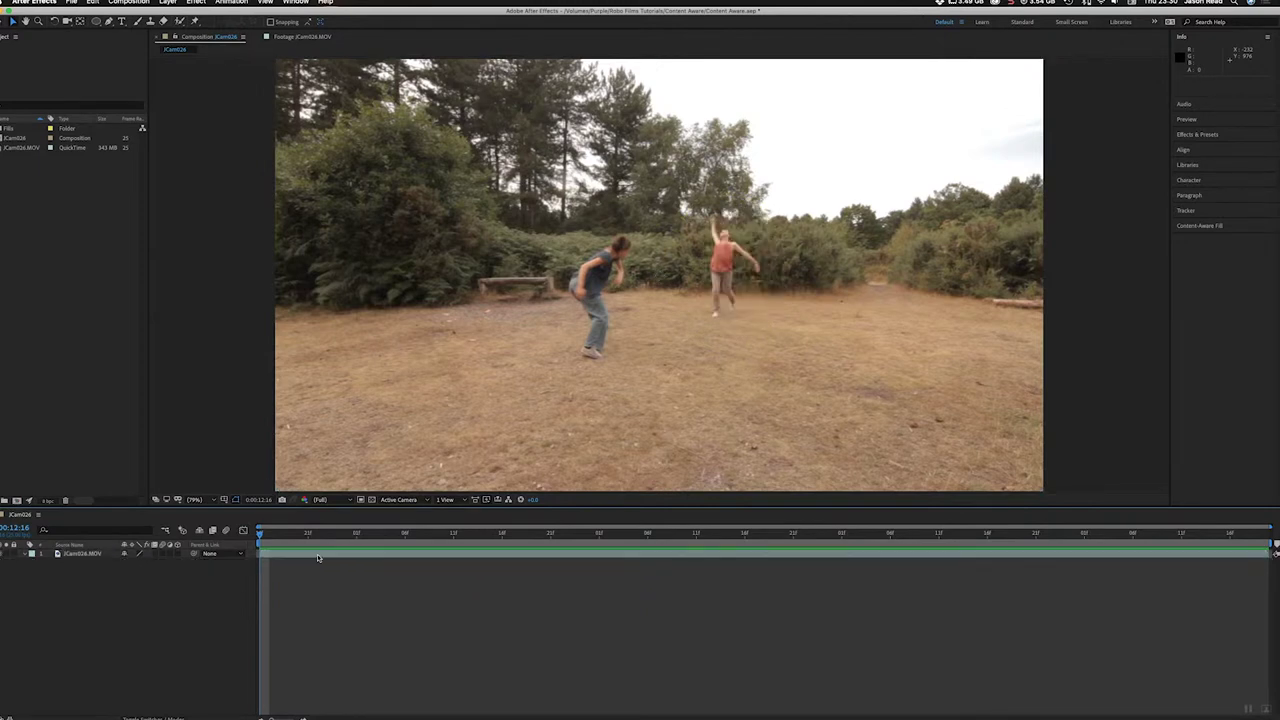
# - Draw an elliptical mask around the dancer in the red top on the remaining footage layer
pyautogui.click(318, 557)
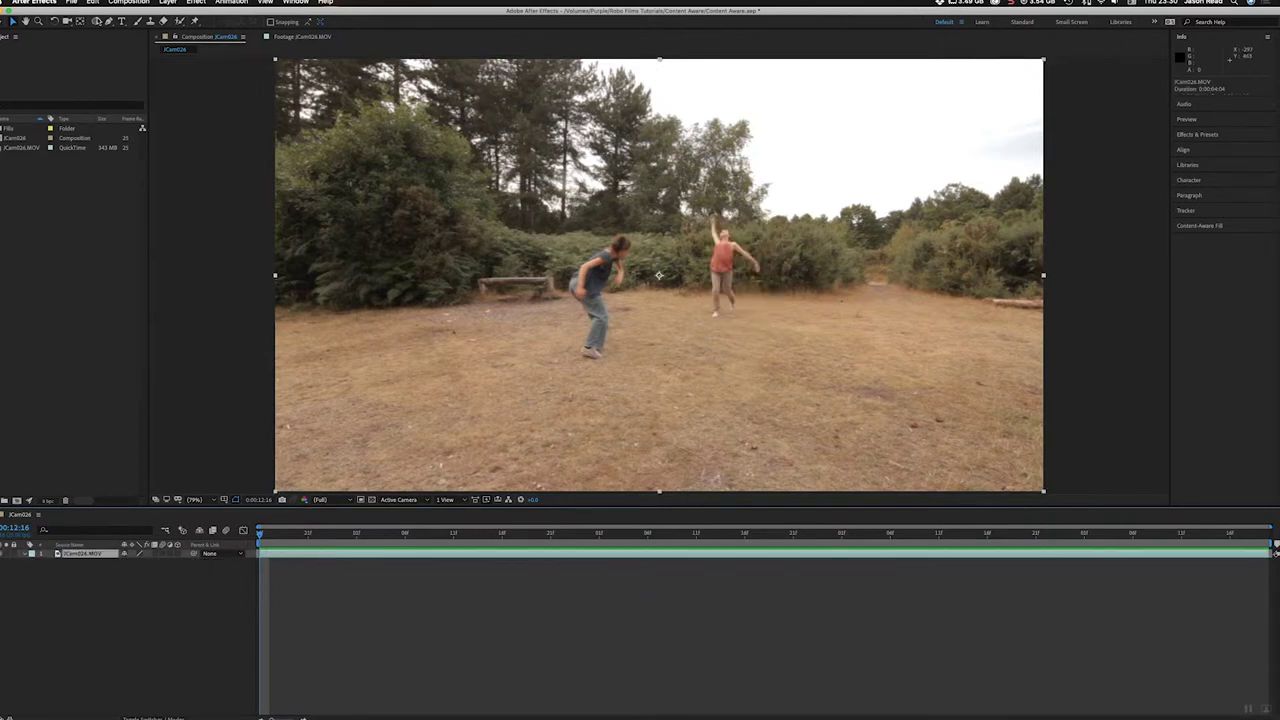
pyautogui.moveTo(97, 21); pyautogui.dragTo(117, 44)
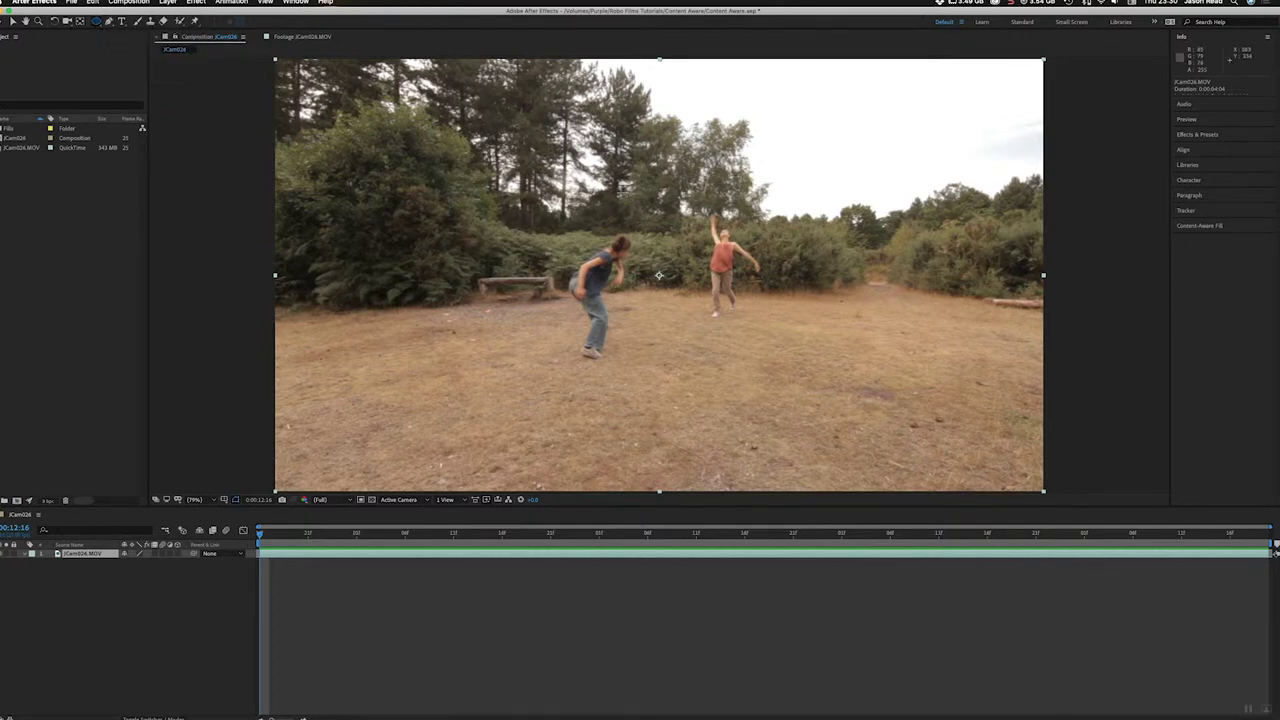
pyautogui.moveTo(686, 197); pyautogui.dragTo(786, 336)
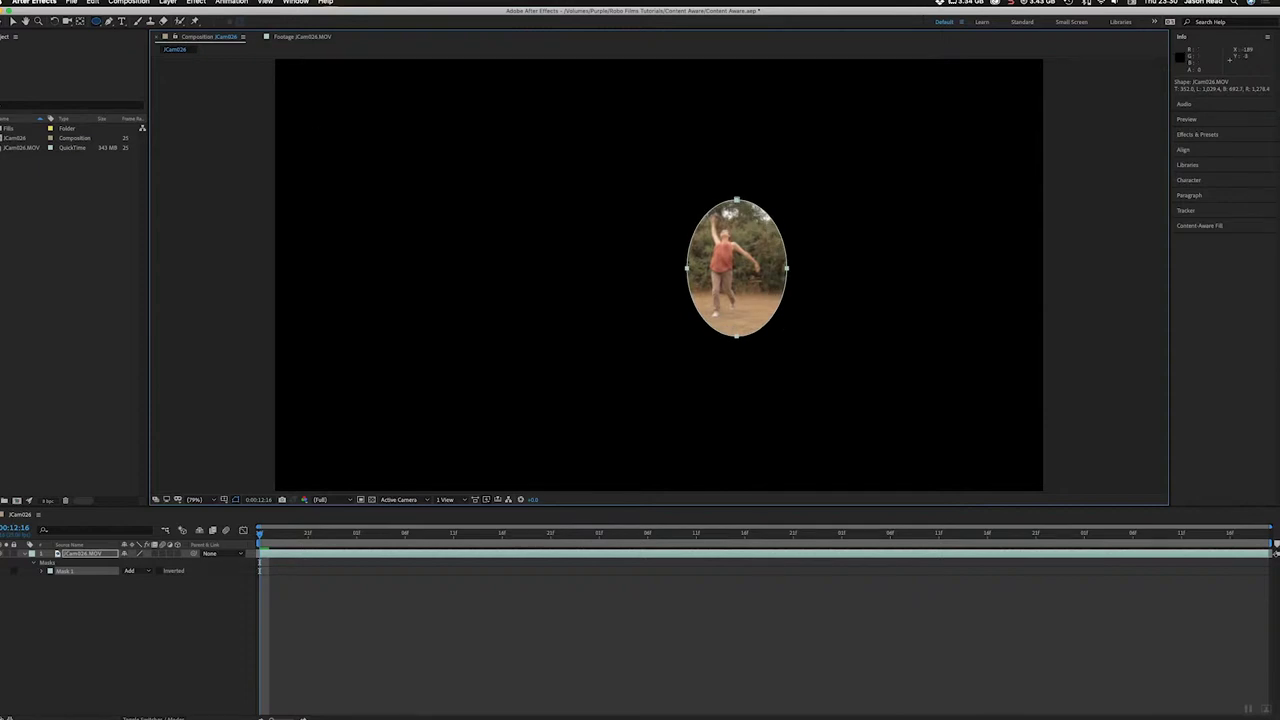
# - Enlarge the elliptical mask in width and height and recentre it around the dancer in the red top
pyautogui.click(13, 22)
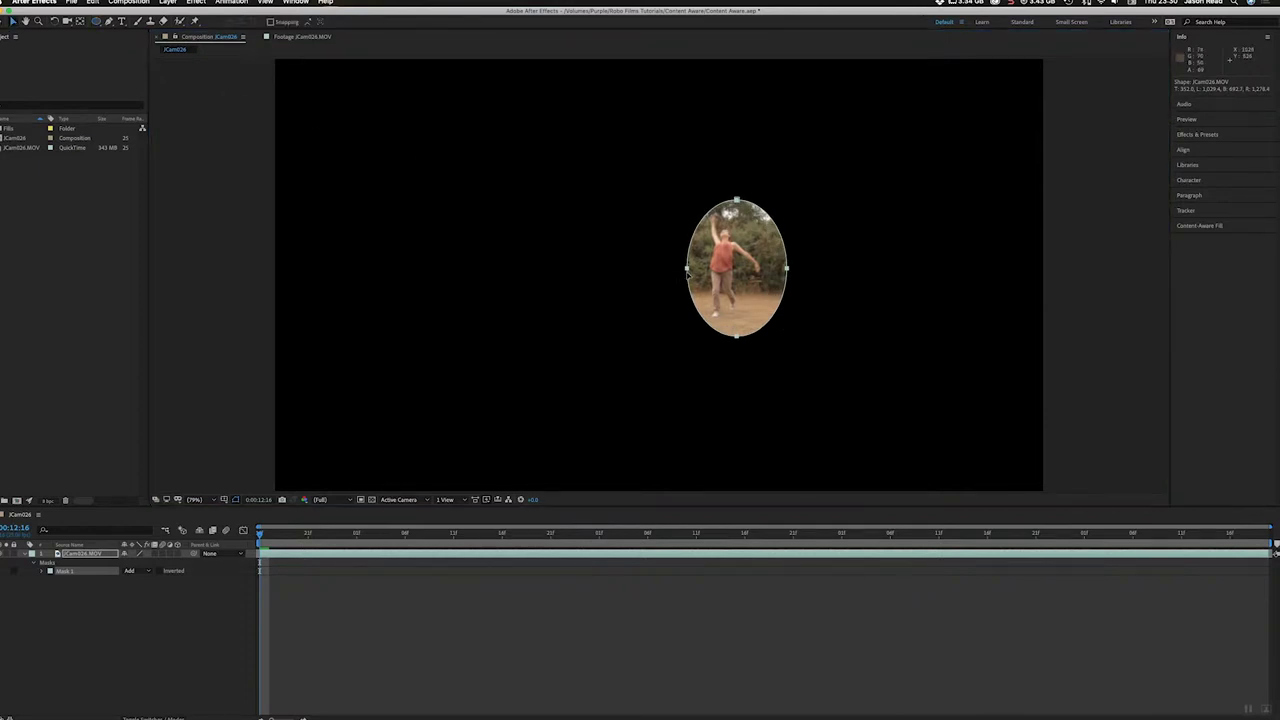
pyautogui.click(686, 269)
pyautogui.doubleClick(686, 269)
pyautogui.moveTo(686, 269)
pyautogui.mouseDown()
pyautogui.moveTo(659, 269)
pyautogui.moveTo(676, 269)
pyautogui.mouseUp()
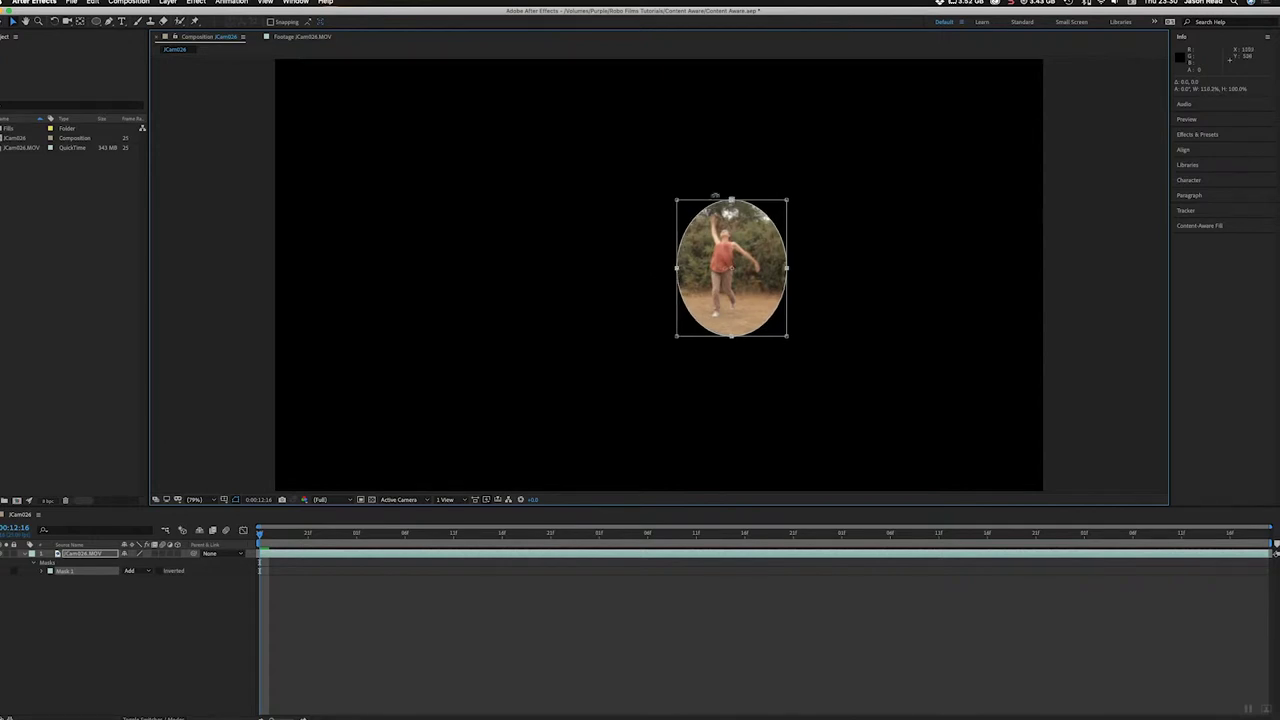
pyautogui.moveTo(732, 198); pyautogui.dragTo(731, 195)
pyautogui.press('super+z')
pyautogui.moveTo(732, 198); pyautogui.dragTo(732, 190)
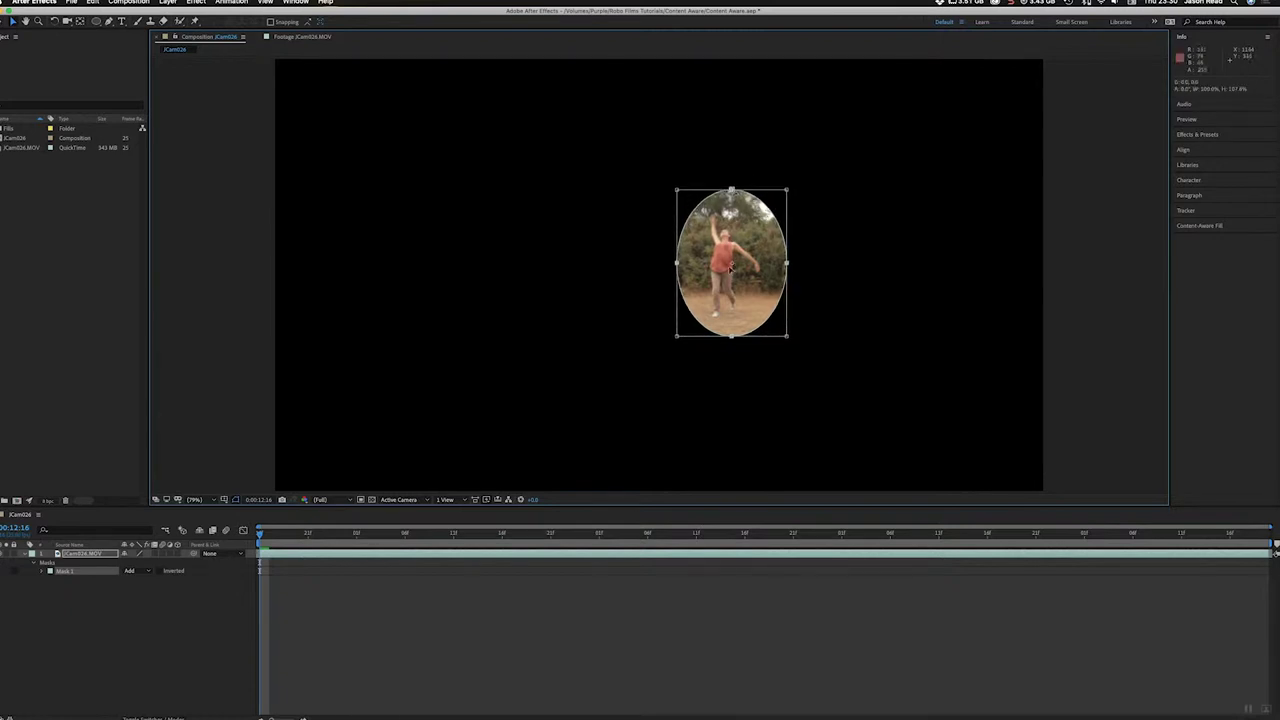
pyautogui.moveTo(728, 272); pyautogui.dragTo(723, 275)
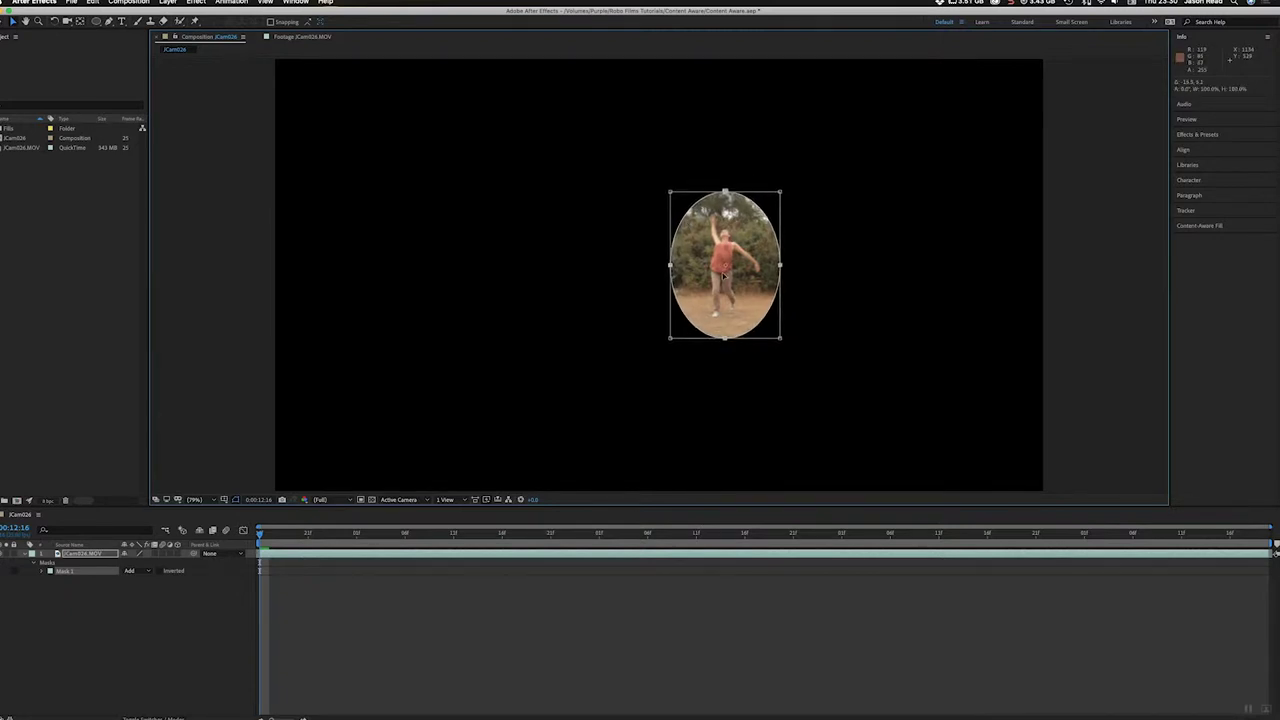
# - Start keyframing the mask path at 0:00:12:16, trying Subtract mode before setting the mask mode to None
pyautogui.click(136, 571)
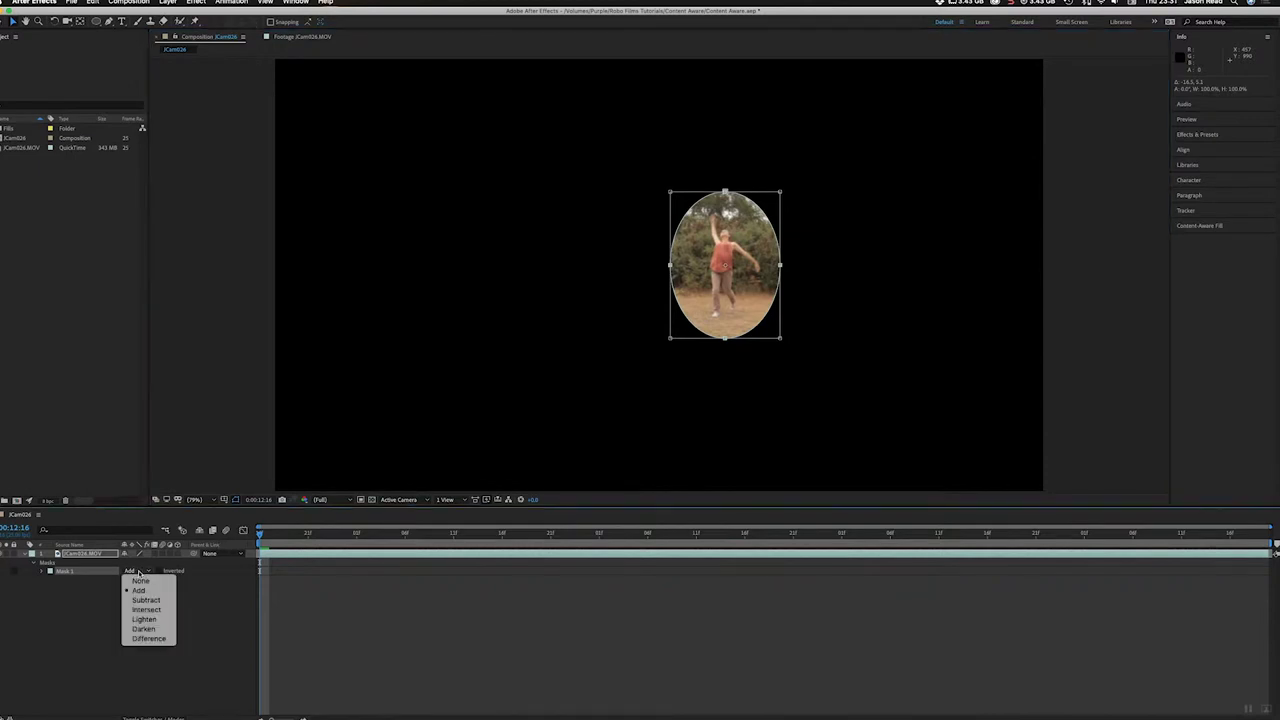
pyautogui.click(146, 600)
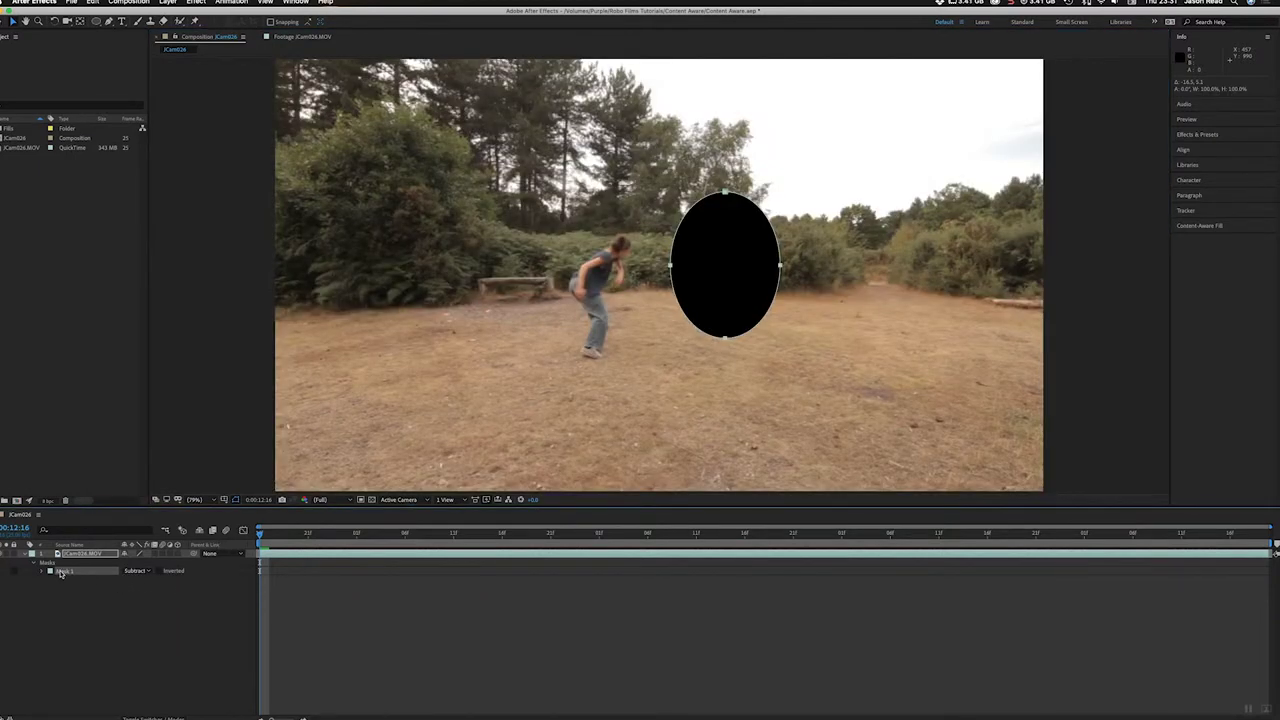
pyautogui.press('m')
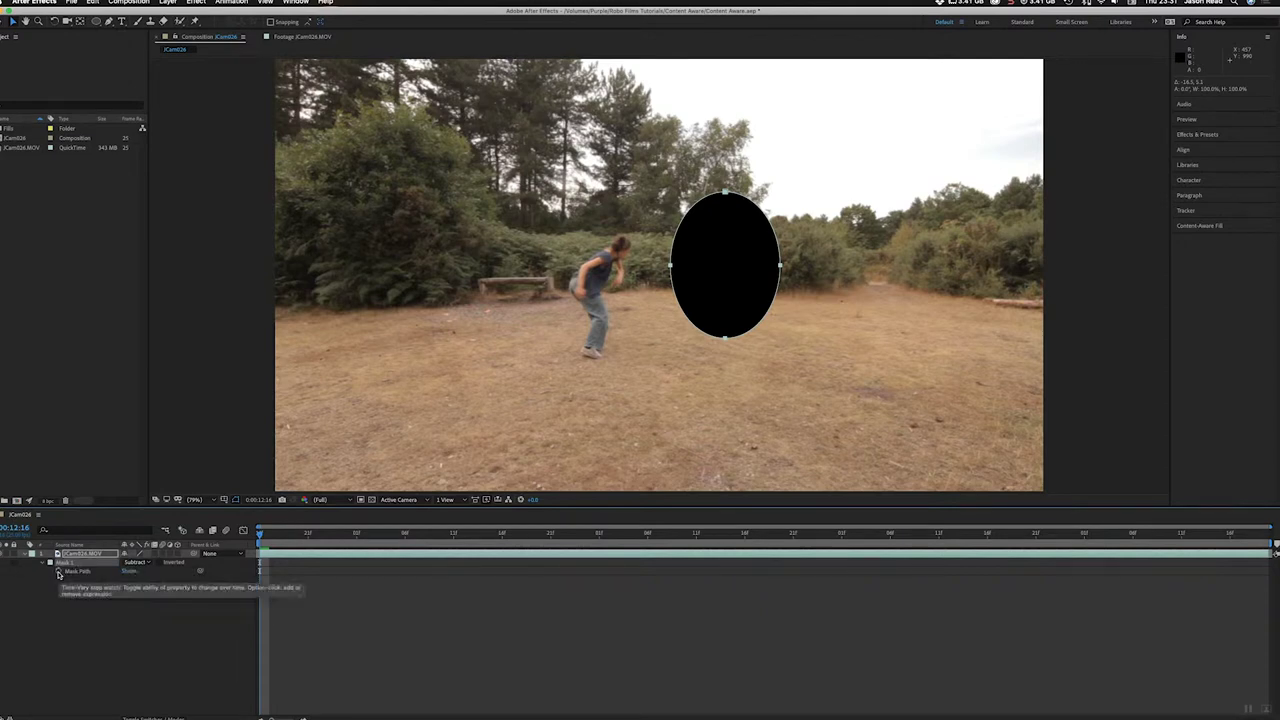
pyautogui.click(58, 574)
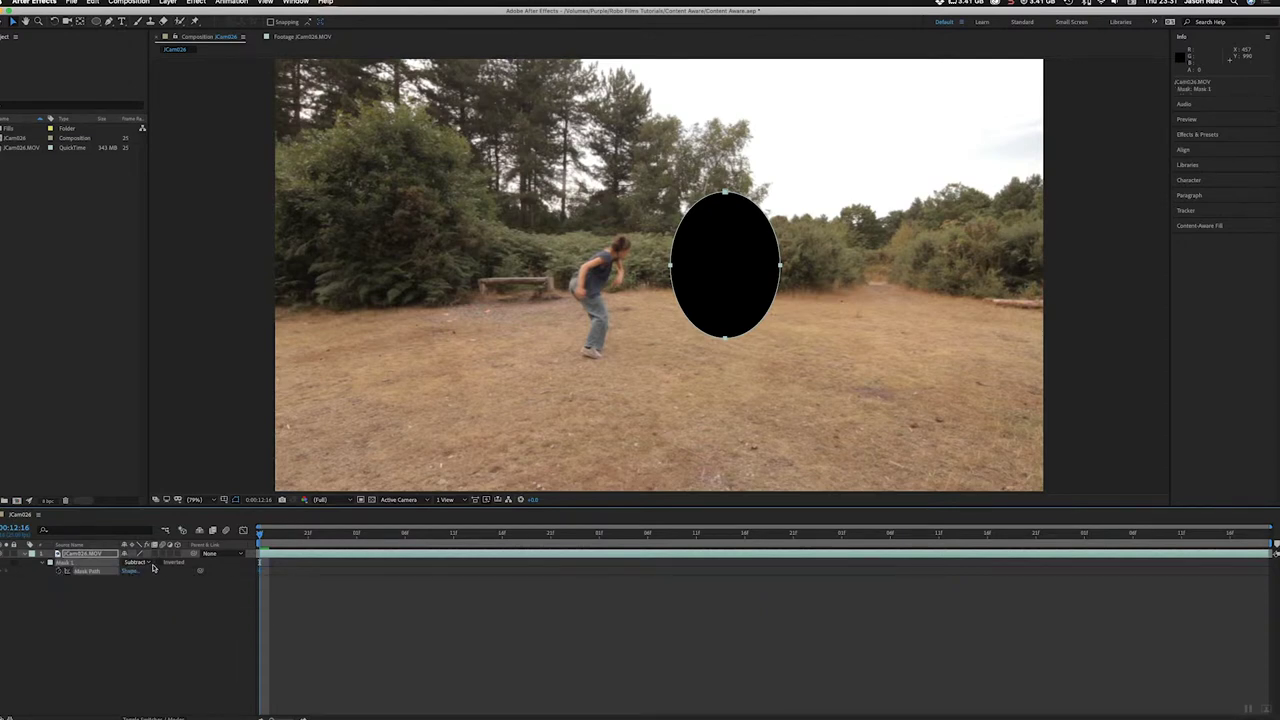
pyautogui.click(150, 564)
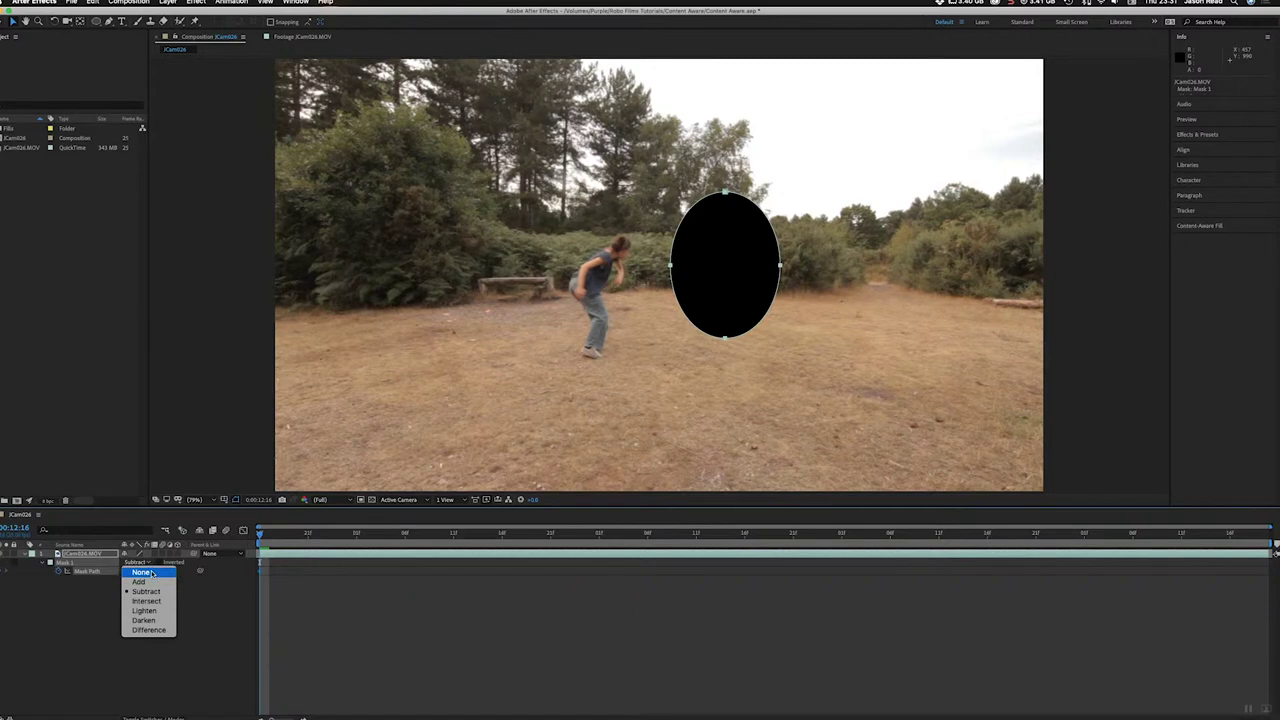
pyautogui.click(150, 573)
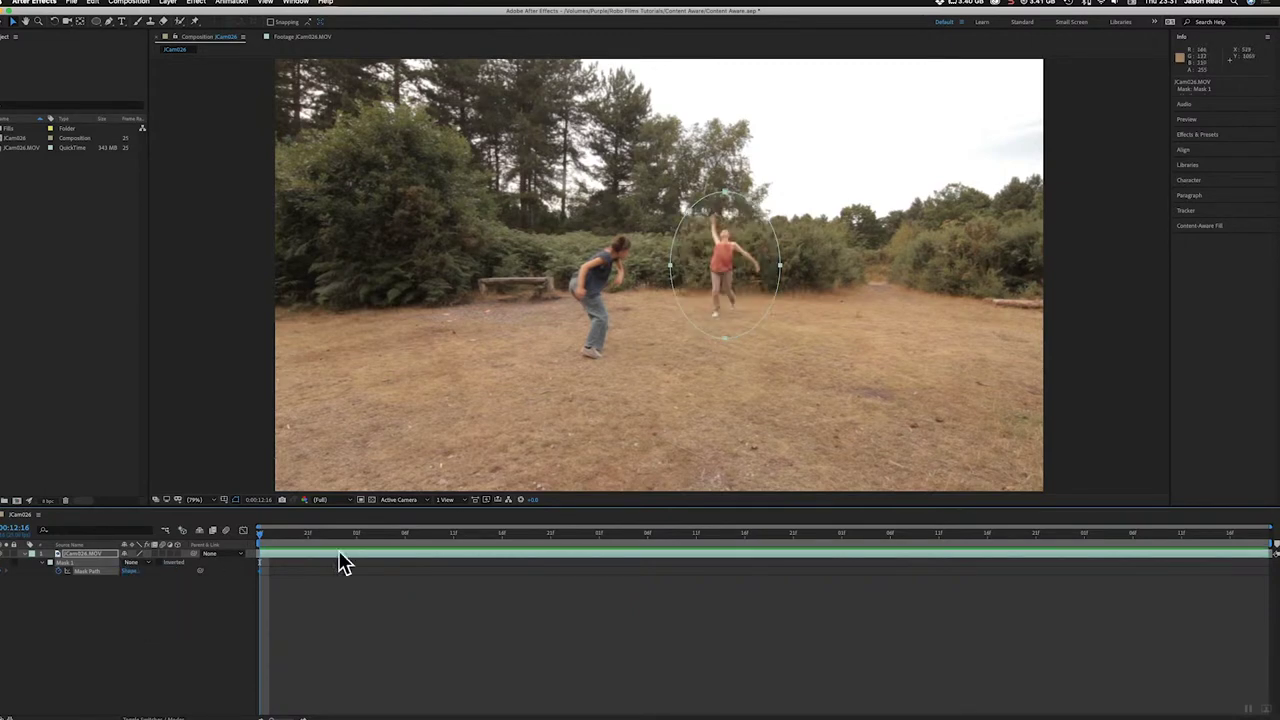
# - Add a mask path keyframe at 0:00:12:24 and reposition the mask around the dancer in the red top at 0:00:13:07
pyautogui.press('space')
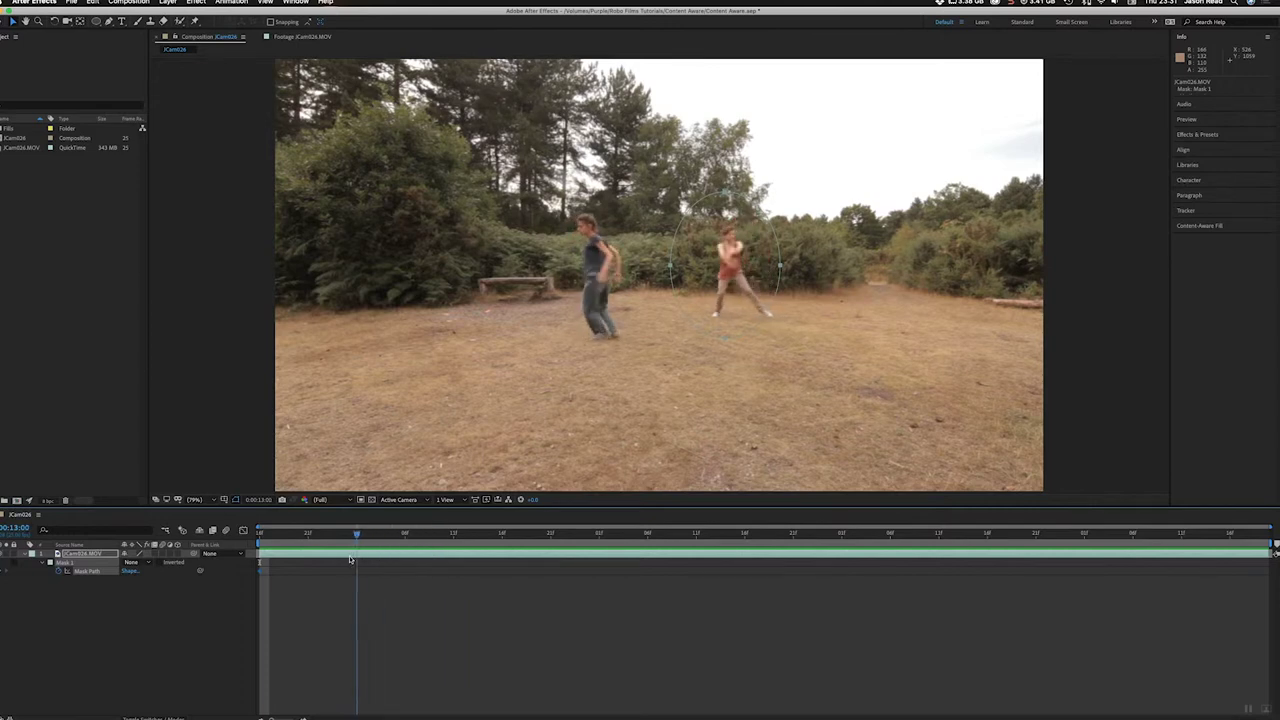
pyautogui.moveTo(349, 559); pyautogui.dragTo(335, 560)
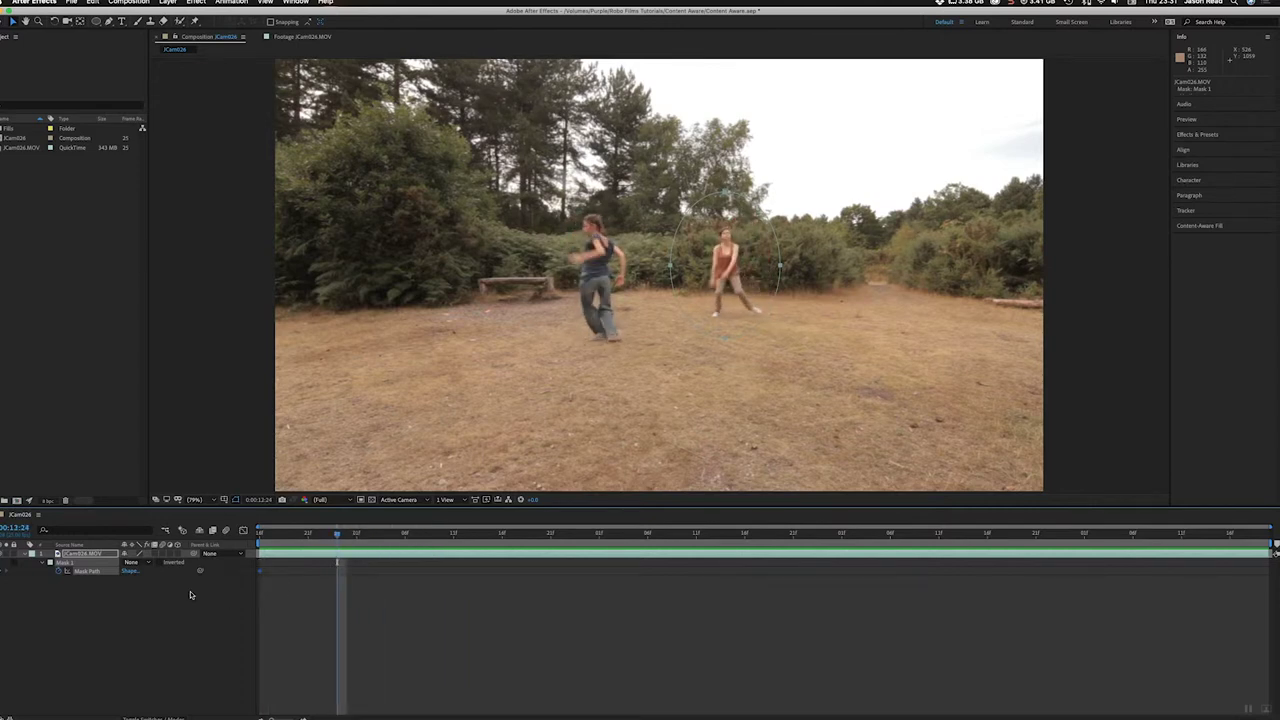
pyautogui.click(357, 535)
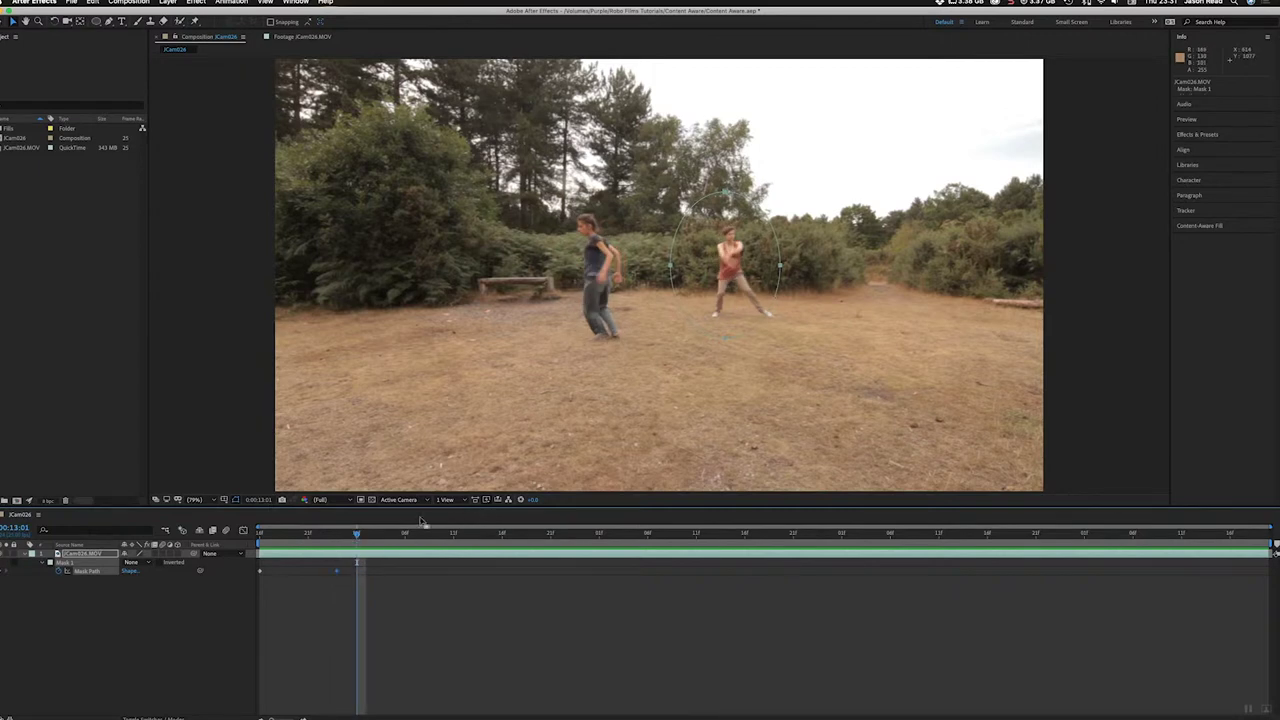
pyautogui.moveTo(356, 538); pyautogui.dragTo(414, 536)
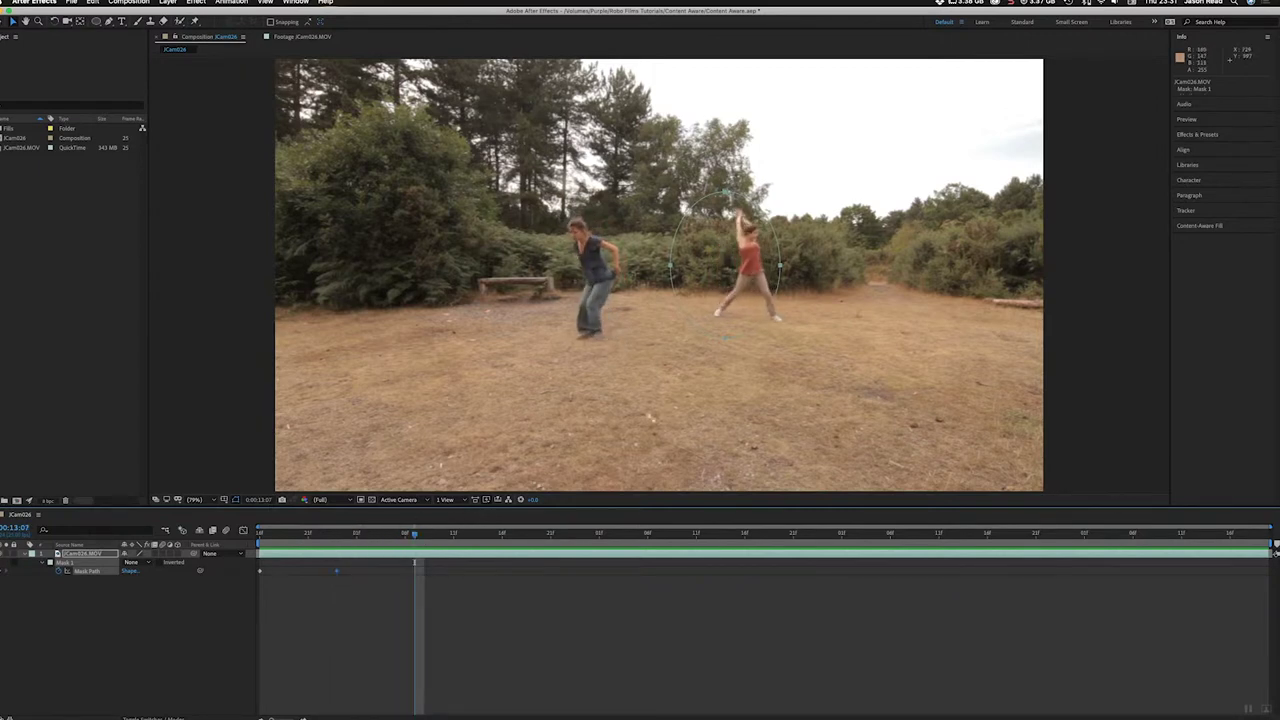
pyautogui.doubleClick(767, 316)
pyautogui.moveTo(749, 310); pyautogui.dragTo(776, 317)
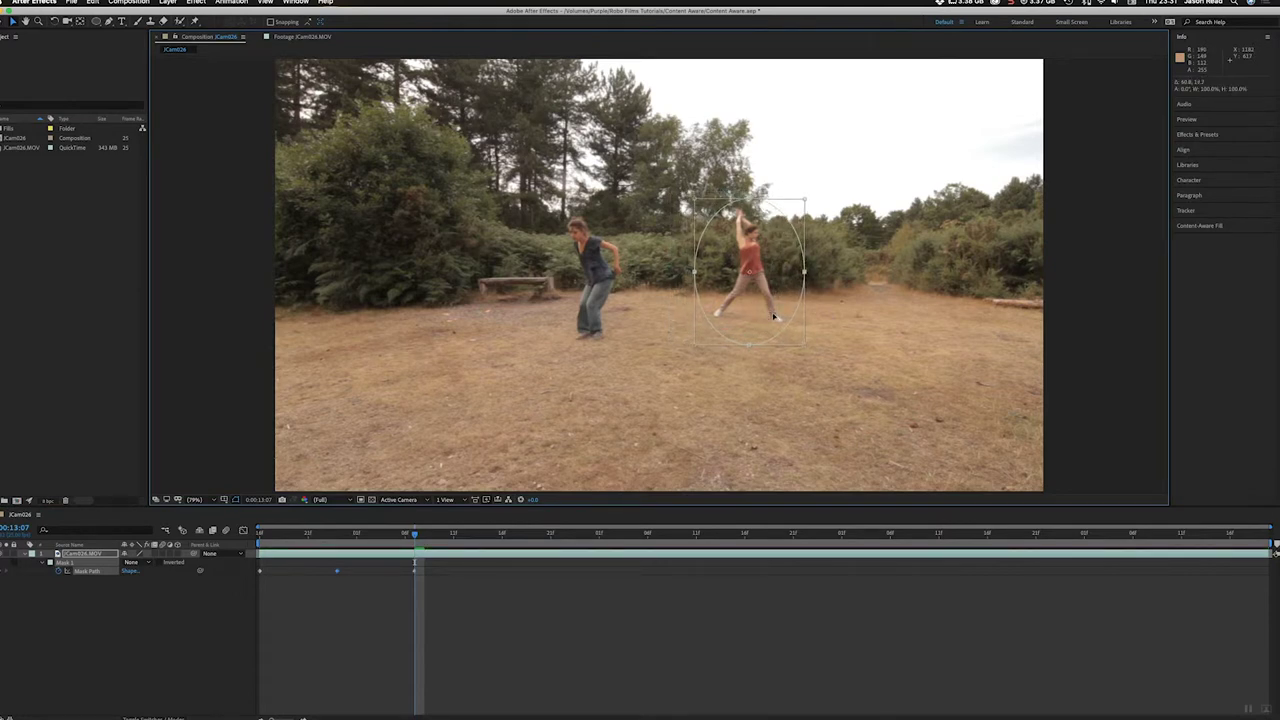
# - Reposition the mask around the dancer in the red top at 0:00:13:15 and again at 0:00:14:00
pyautogui.moveTo(412, 530); pyautogui.dragTo(492, 538)
pyautogui.doubleClick(771, 341)
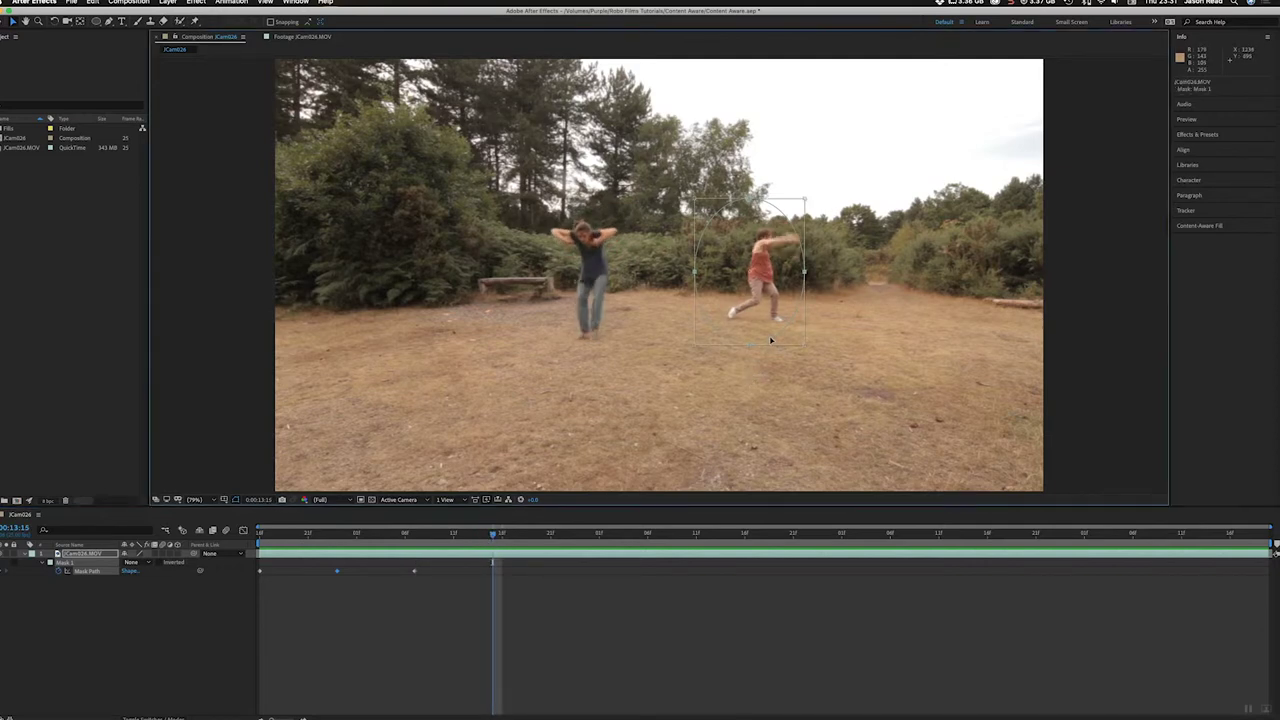
pyautogui.moveTo(760, 329); pyautogui.dragTo(771, 329)
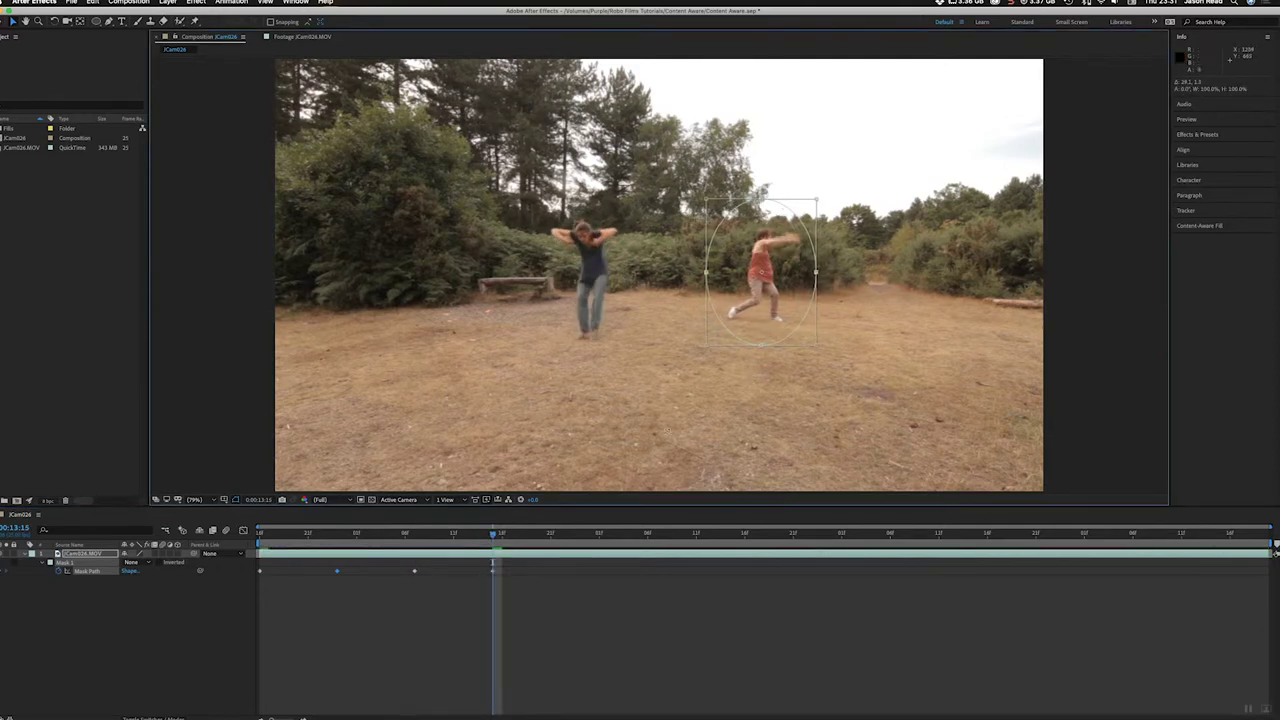
pyautogui.moveTo(503, 537); pyautogui.dragTo(589, 535)
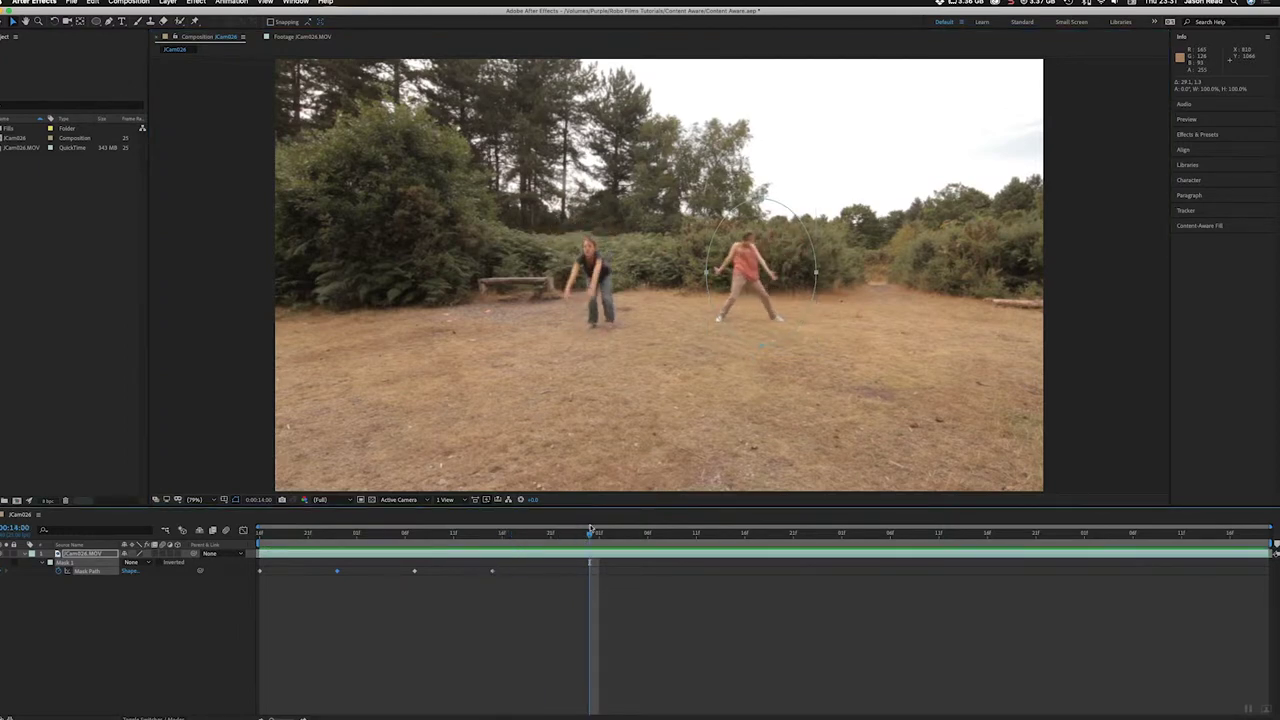
pyautogui.doubleClick(725, 328)
pyautogui.moveTo(741, 315); pyautogui.dragTo(727, 325)
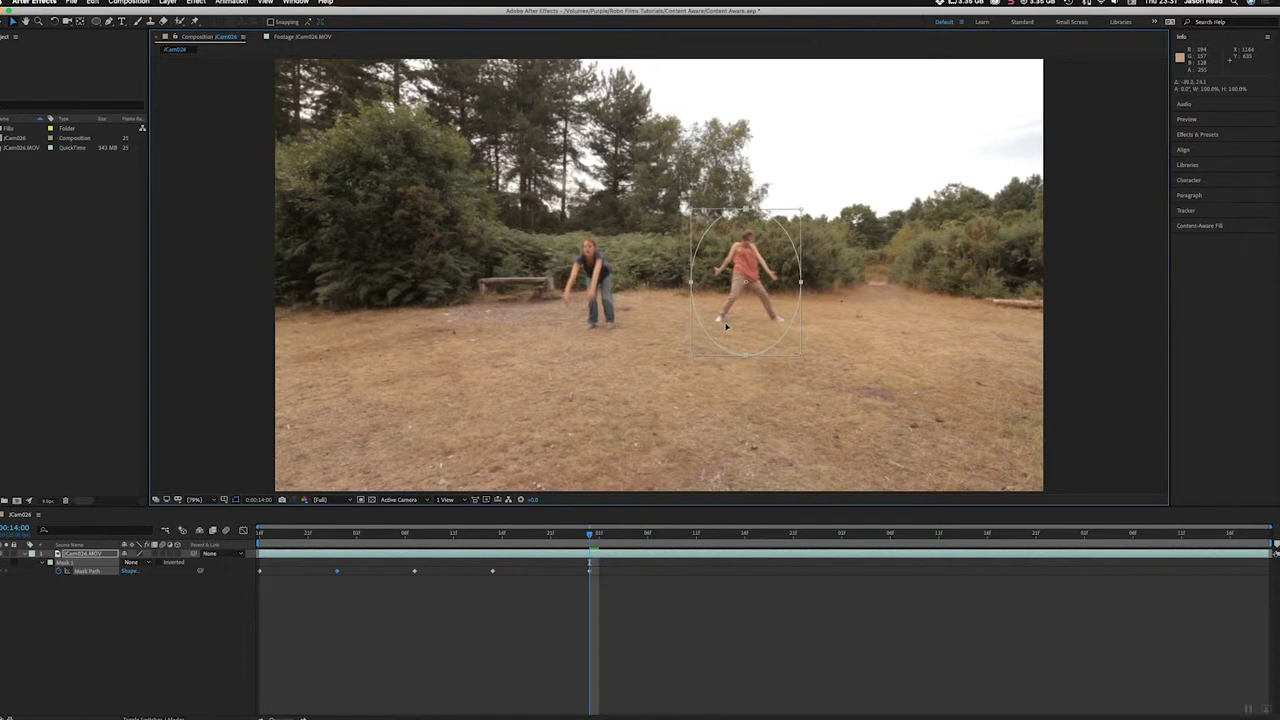
# - Shift the mask to follow the dancer in the red top at 0:00:14:13
pyautogui.click(678, 550)
pyautogui.moveTo(603, 540); pyautogui.dragTo(716, 548)
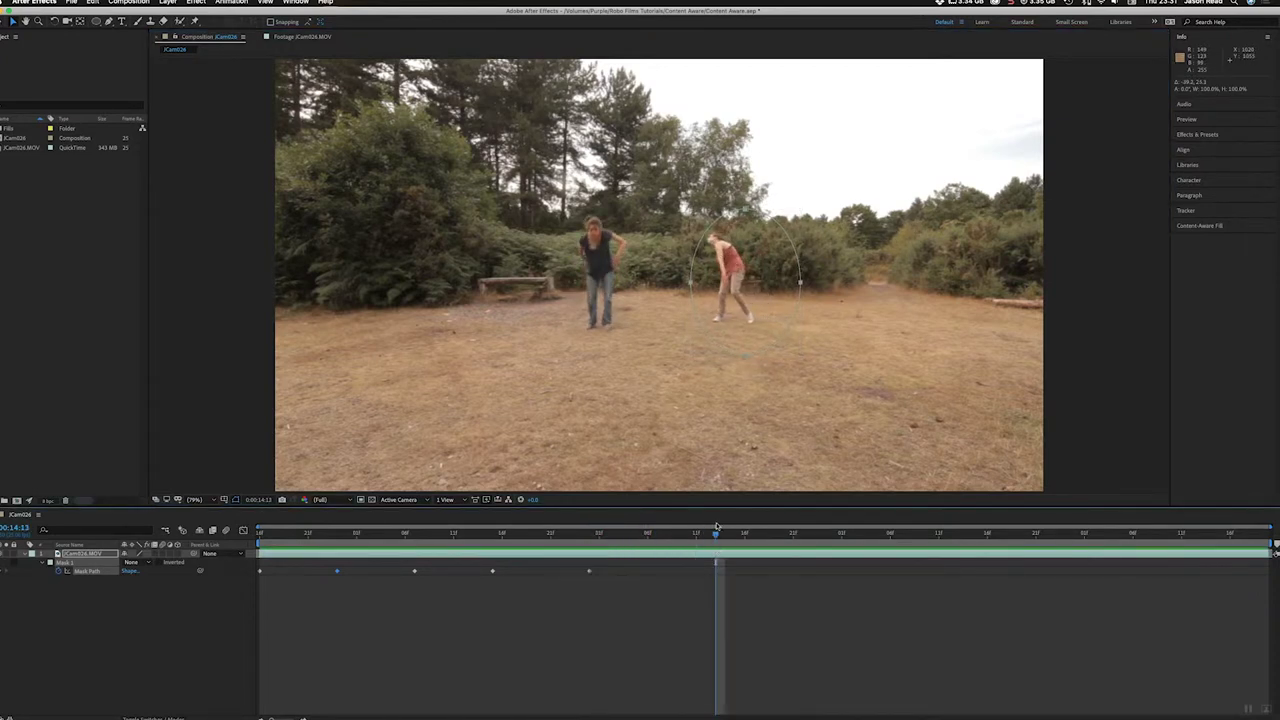
pyautogui.click(703, 330)
pyautogui.doubleClick(703, 330)
pyautogui.moveTo(718, 328); pyautogui.dragTo(704, 325)
# - Reposition the mask around the dancer in the red top at 0:00:15:00, working in the composition view
pyautogui.moveTo(715, 535); pyautogui.dragTo(832, 537)
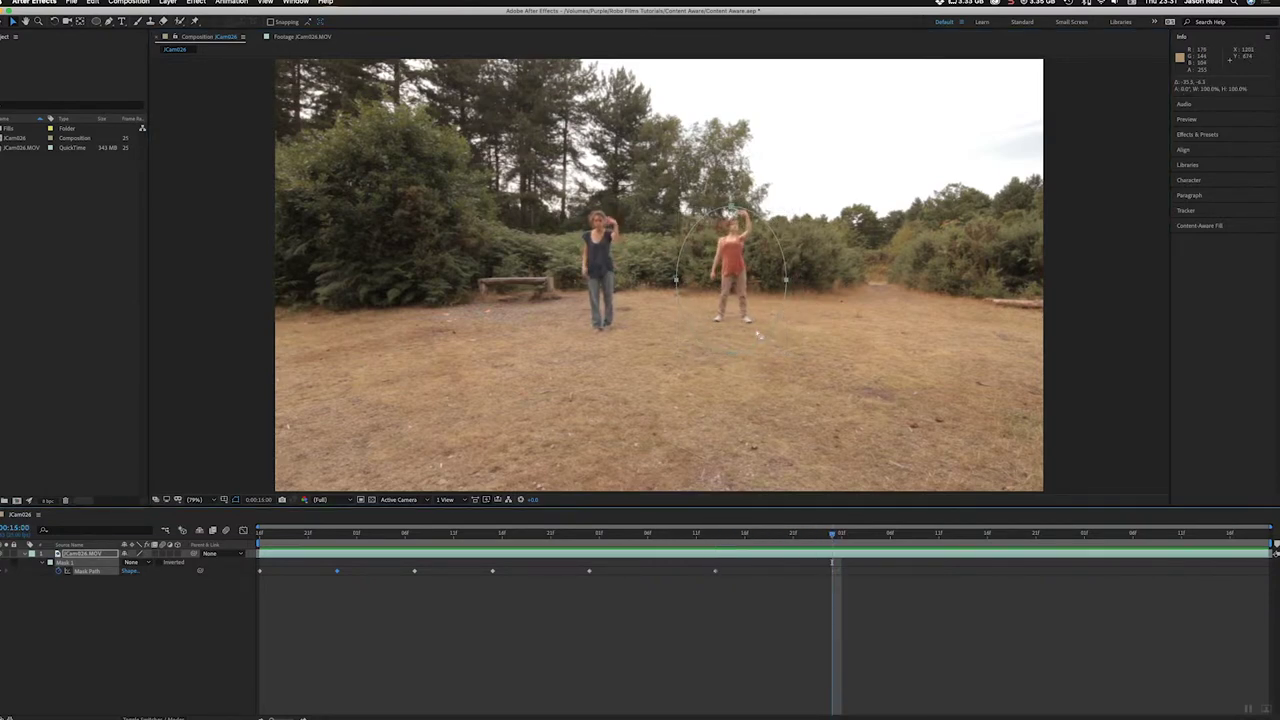
pyautogui.doubleClick(754, 337)
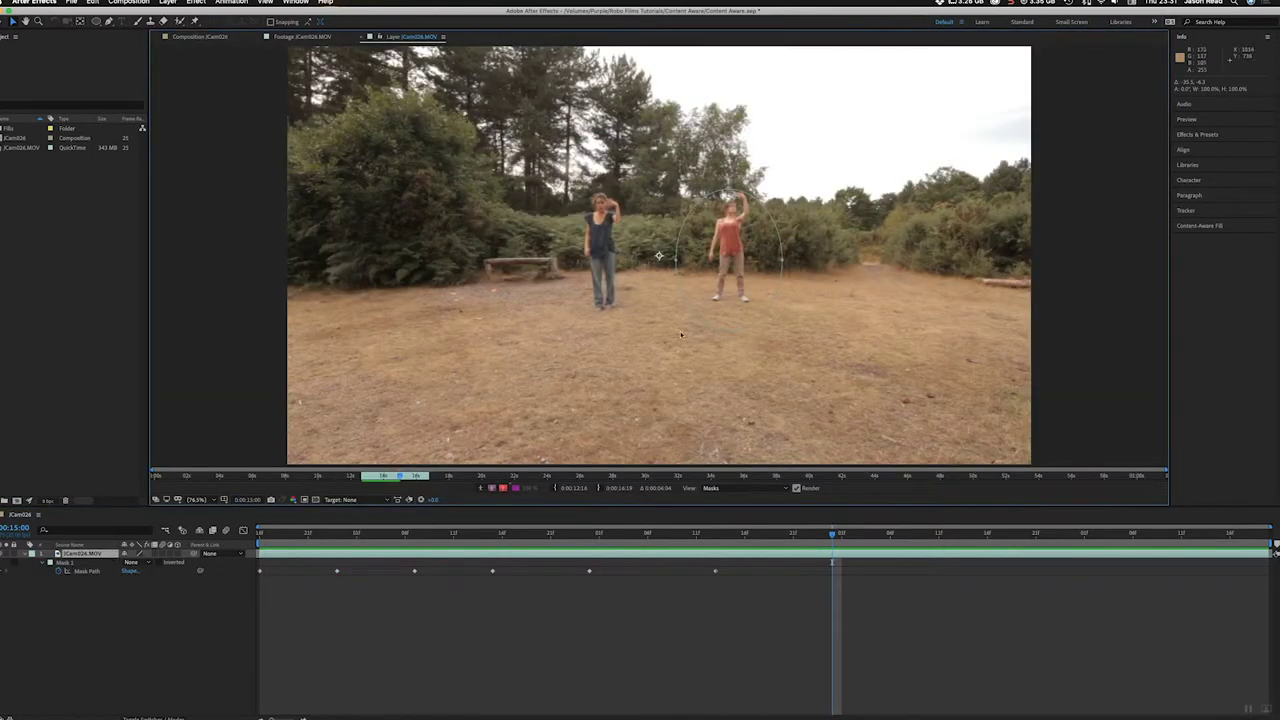
pyautogui.click(220, 40)
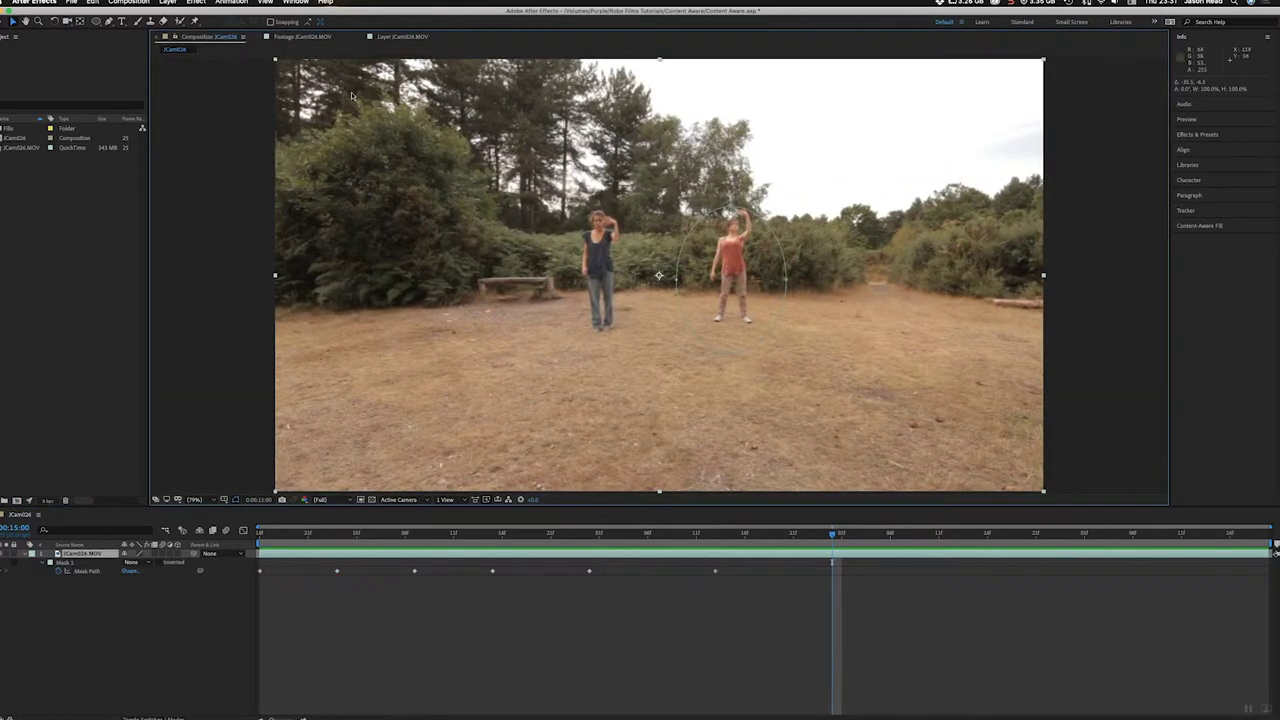
pyautogui.doubleClick(755, 348)
pyautogui.moveTo(755, 338); pyautogui.dragTo(757, 330)
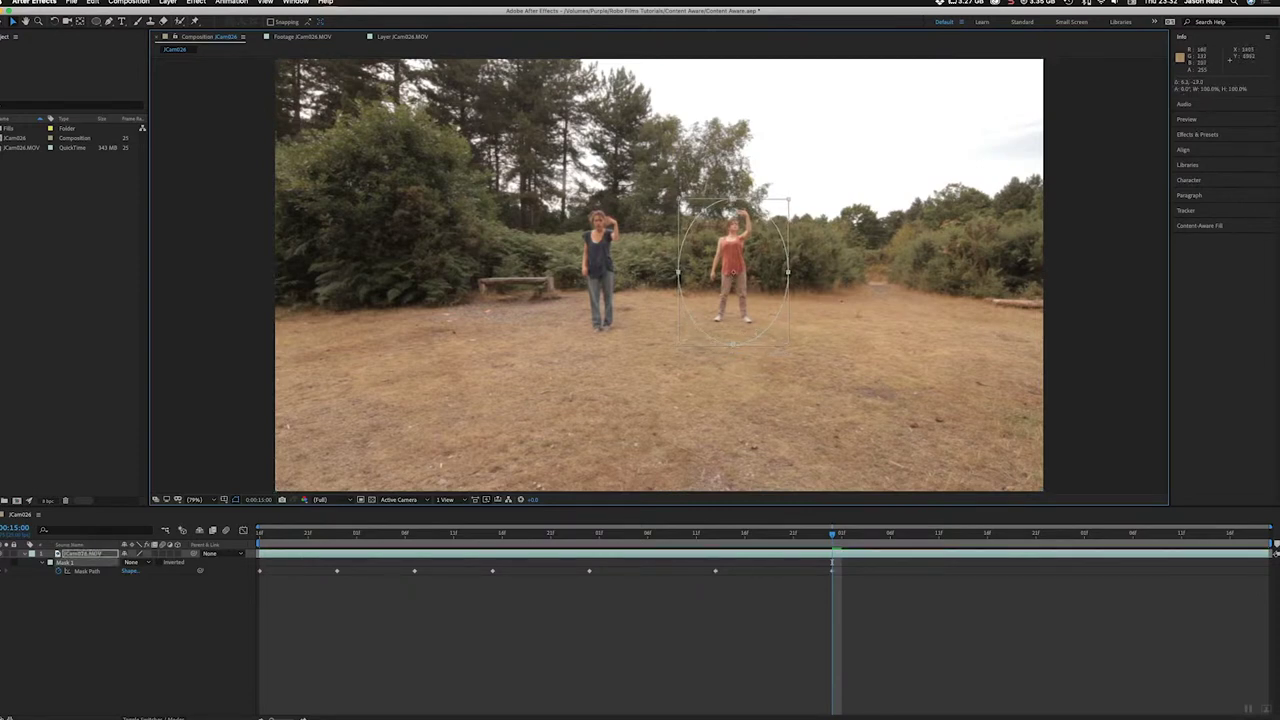
# - Reposition the mask around the dancer in the red top at 0:00:15:21 and again at 0:00:16:12
pyautogui.press('space')
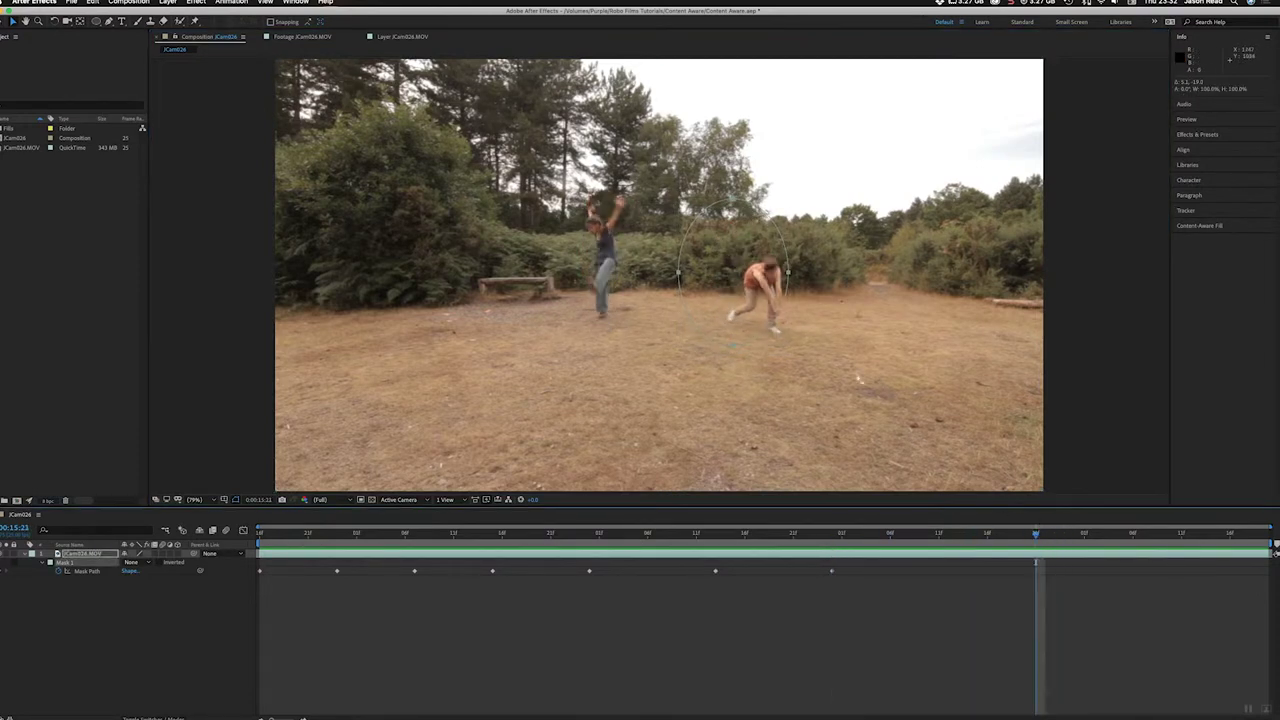
pyautogui.doubleClick(762, 334)
pyautogui.moveTo(759, 326); pyautogui.dragTo(782, 347)
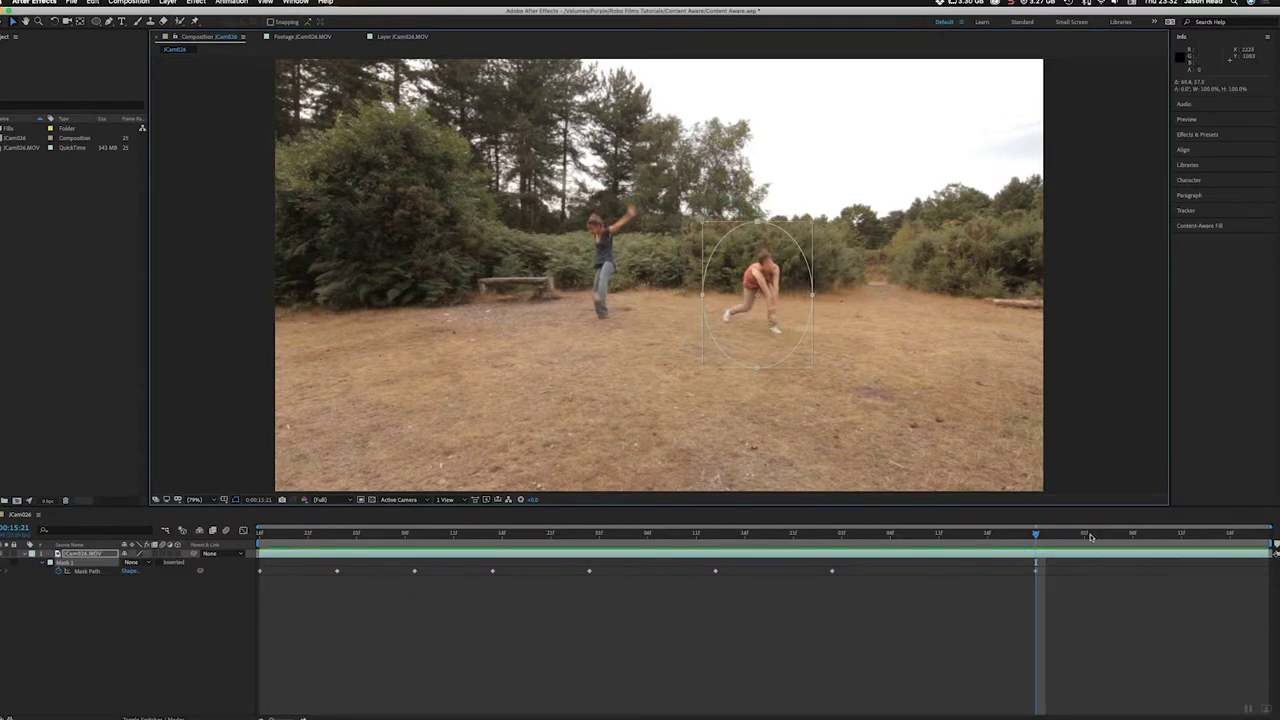
pyautogui.moveTo(1036, 537); pyautogui.dragTo(1192, 536)
pyautogui.click(788, 356)
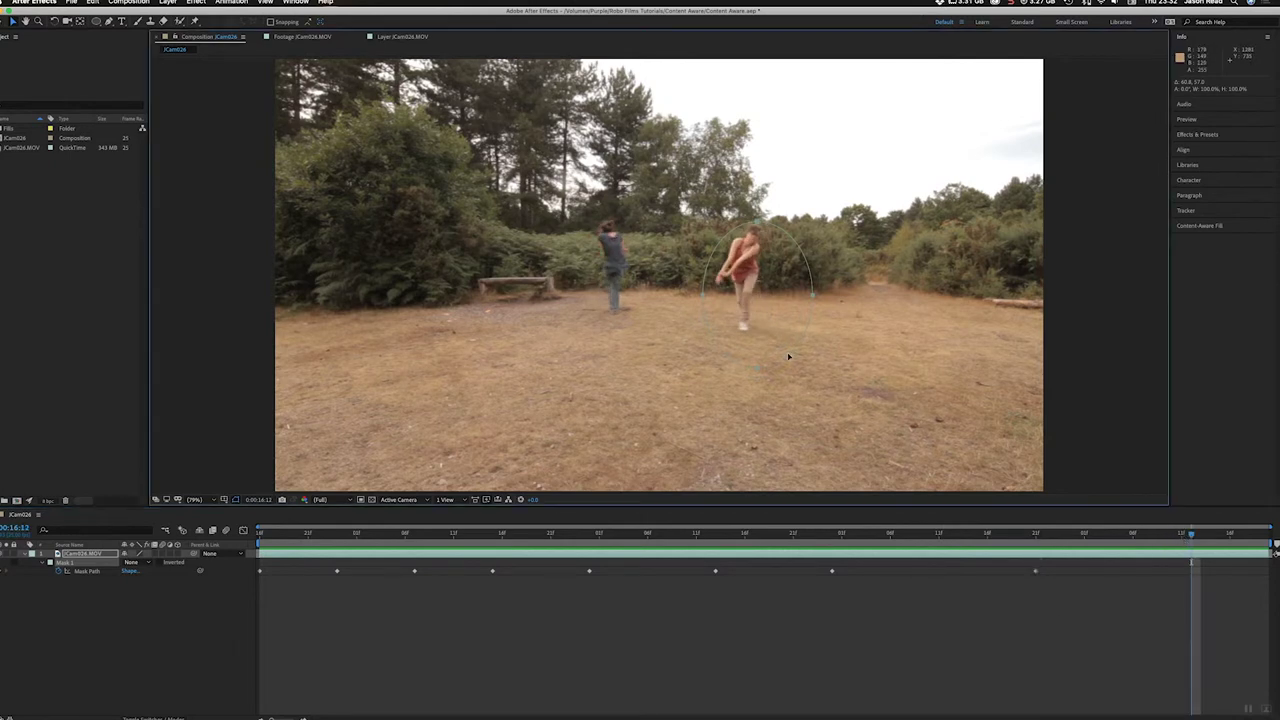
pyautogui.doubleClick(788, 356)
pyautogui.moveTo(787, 349); pyautogui.dragTo(771, 335)
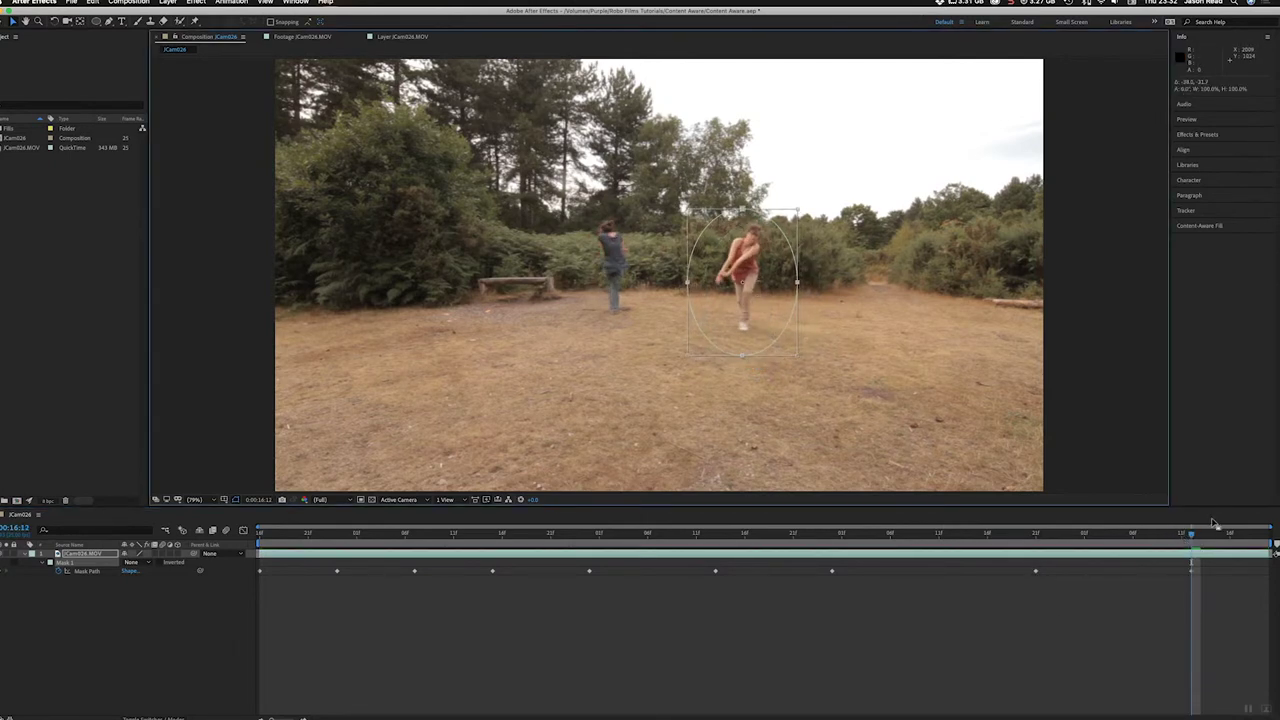
# - Review the mask animation and add a corrective mask path keyframe at 0:00:13:01, shifting the mask slightly to centre the dancer
pyautogui.press('space')
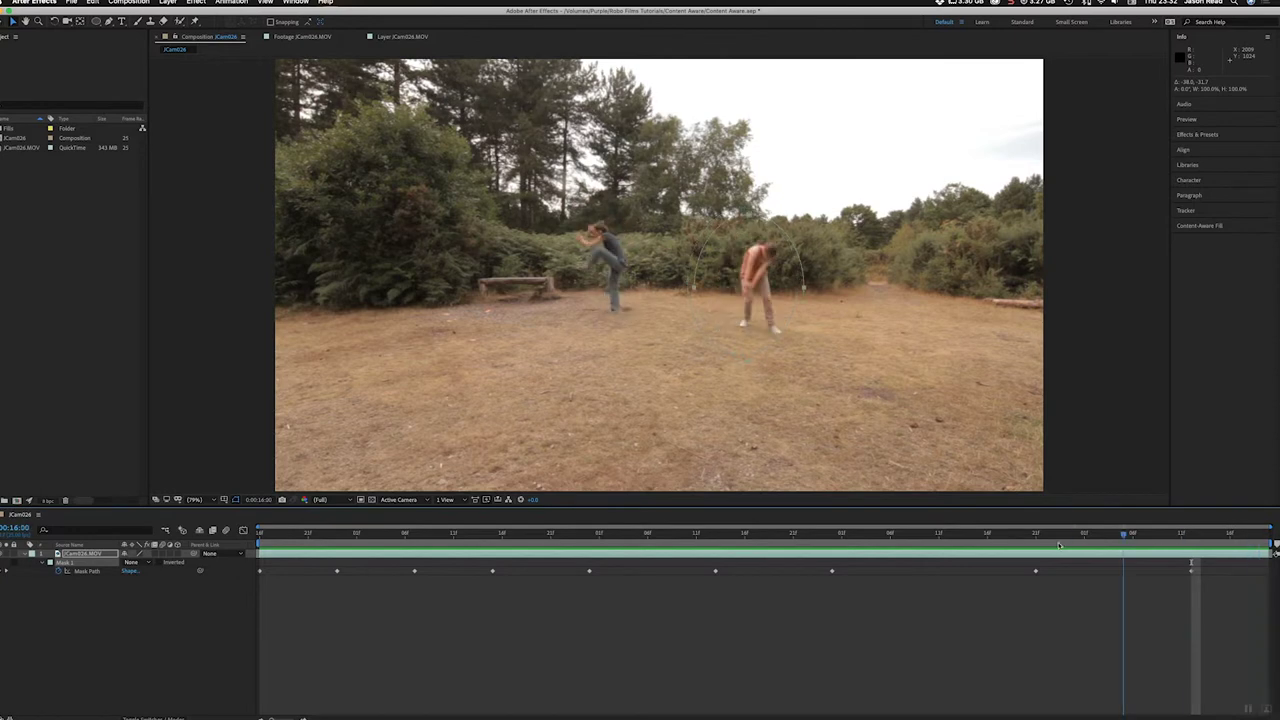
pyautogui.moveTo(1059, 540); pyautogui.dragTo(335, 486)
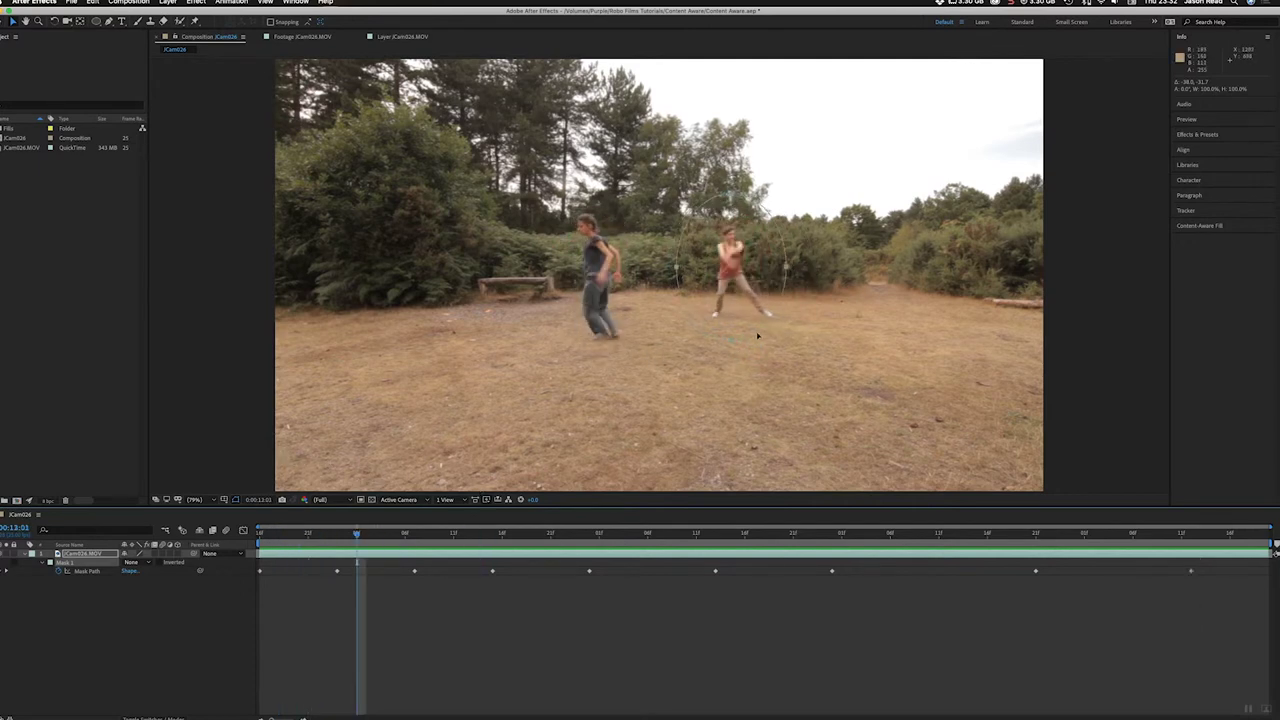
pyautogui.doubleClick(760, 331)
pyautogui.moveTo(755, 324); pyautogui.dragTo(762, 326)
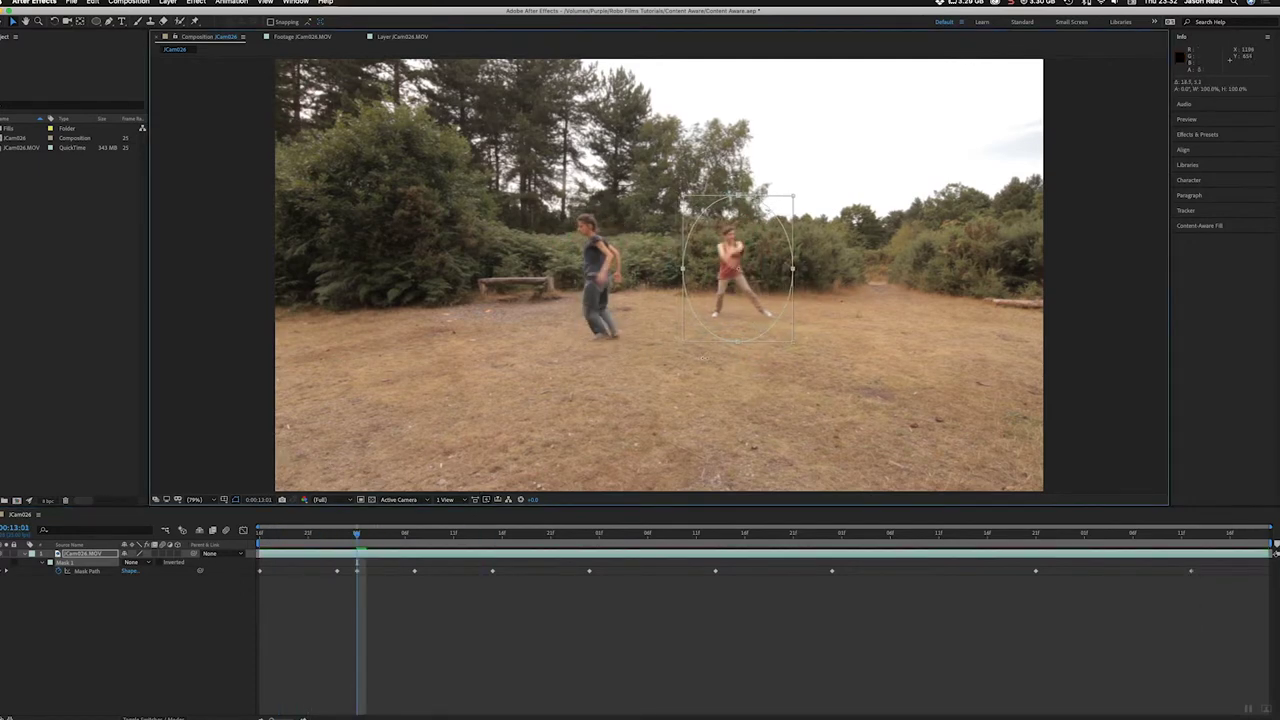
# - Return to 0:00:12:16 and set the mask mode to Subtract to cut the dancer out of the footage
pyautogui.moveTo(357, 533); pyautogui.dragTo(253, 517)
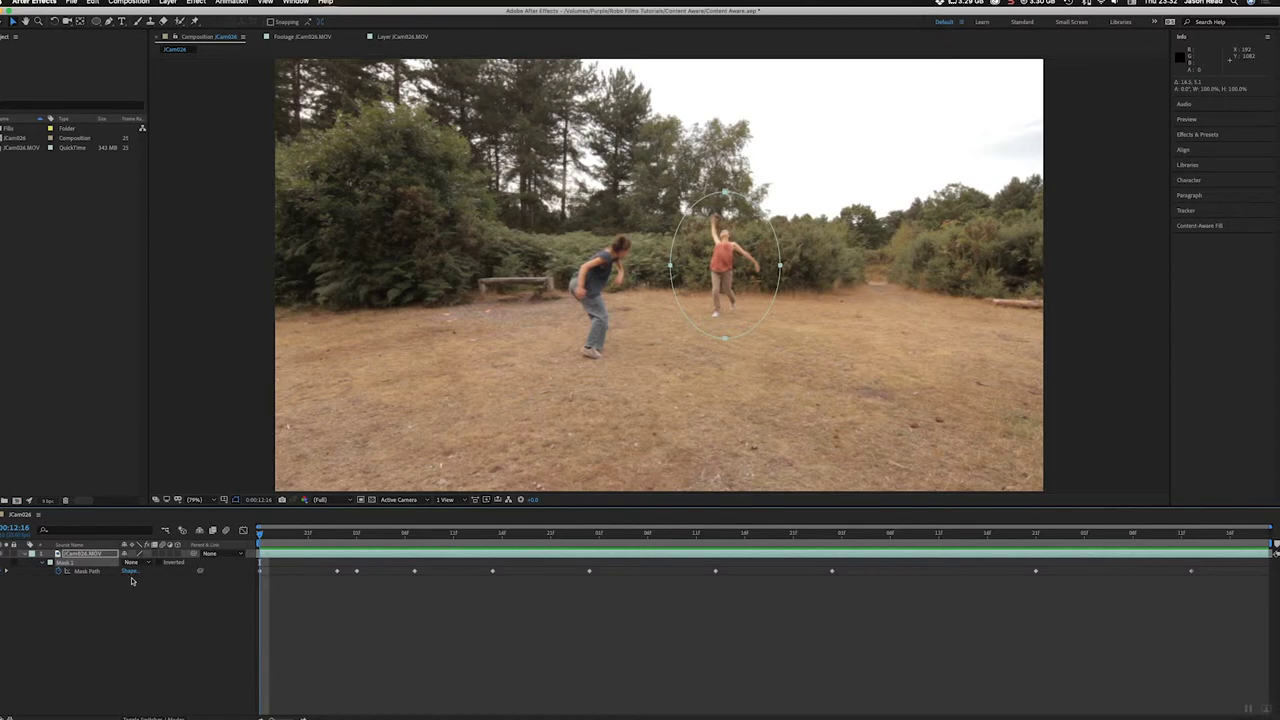
pyautogui.click(145, 564)
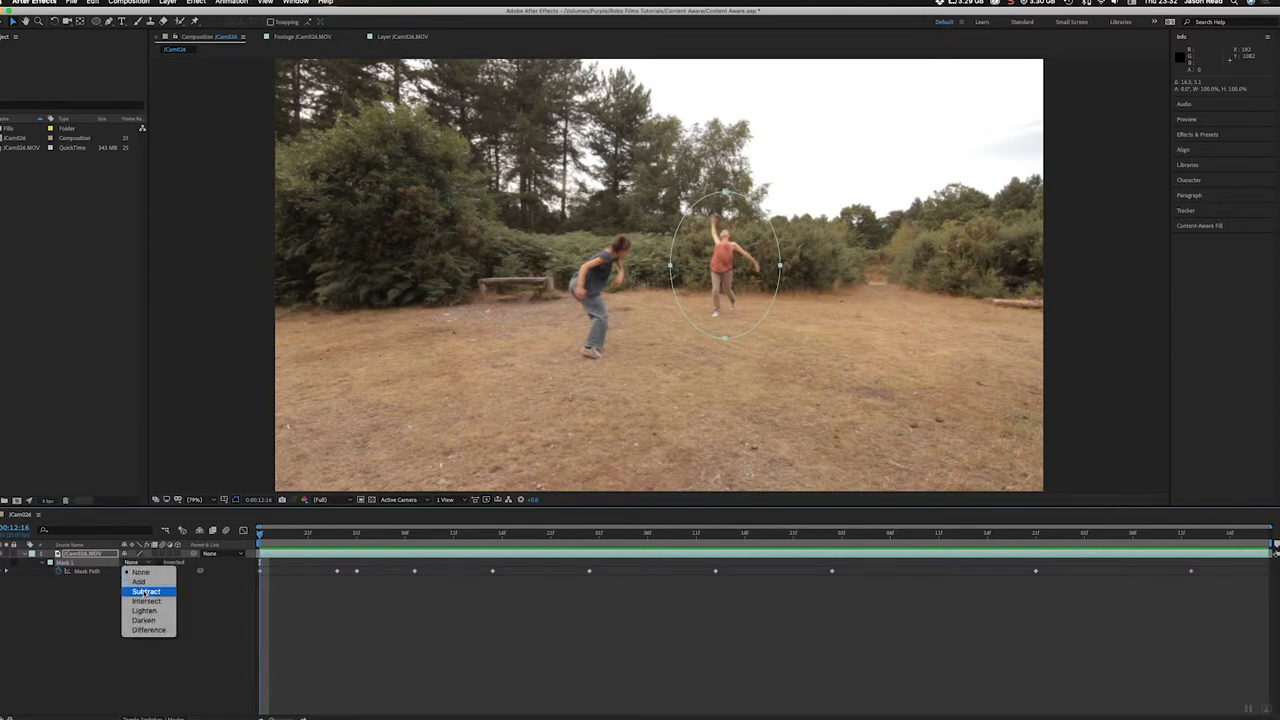
pyautogui.click(145, 592)
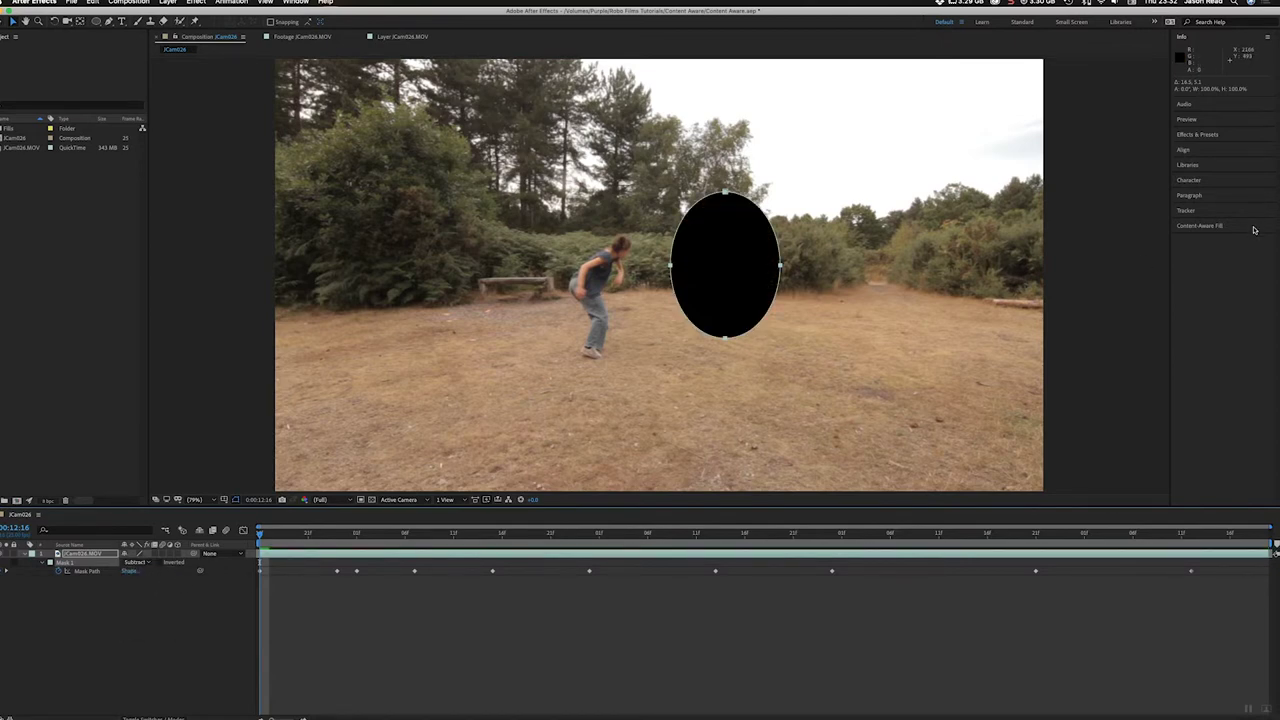
# - Generate a Content-Aware Fill layer for the masked hole using the Object method over the work area, and play back the result
pyautogui.click(1200, 226)
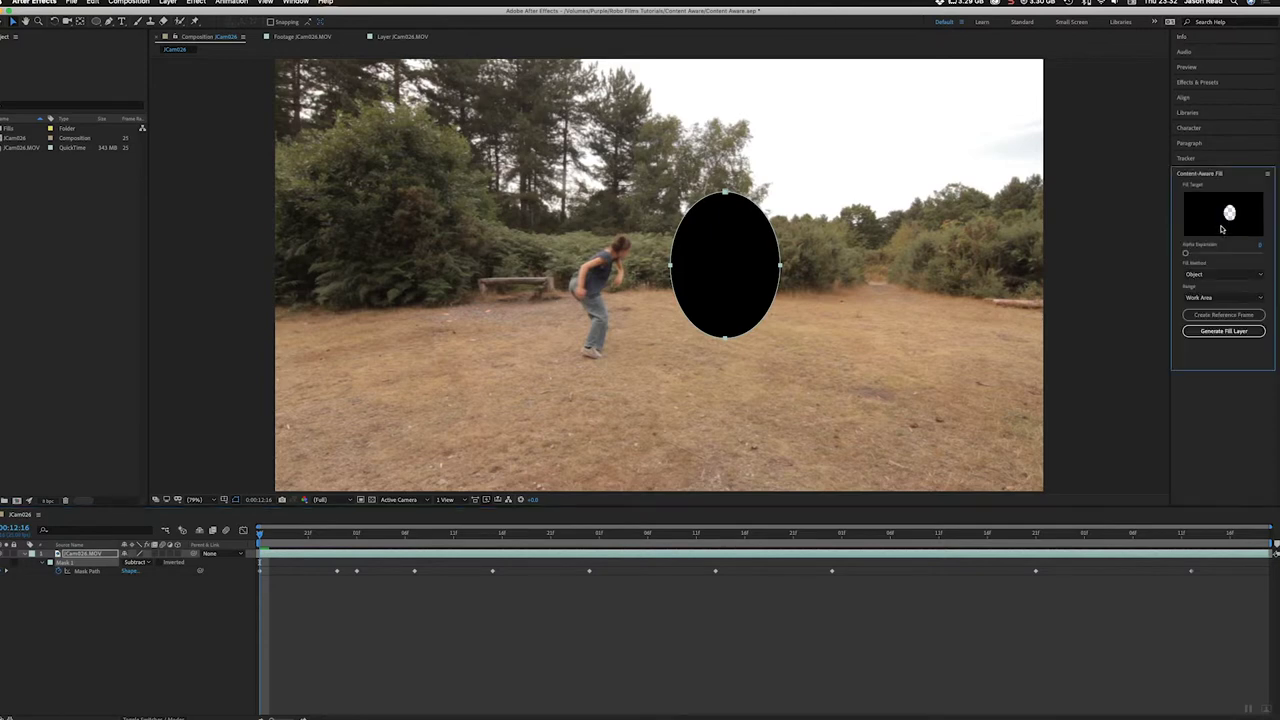
pyautogui.click(296, 3)
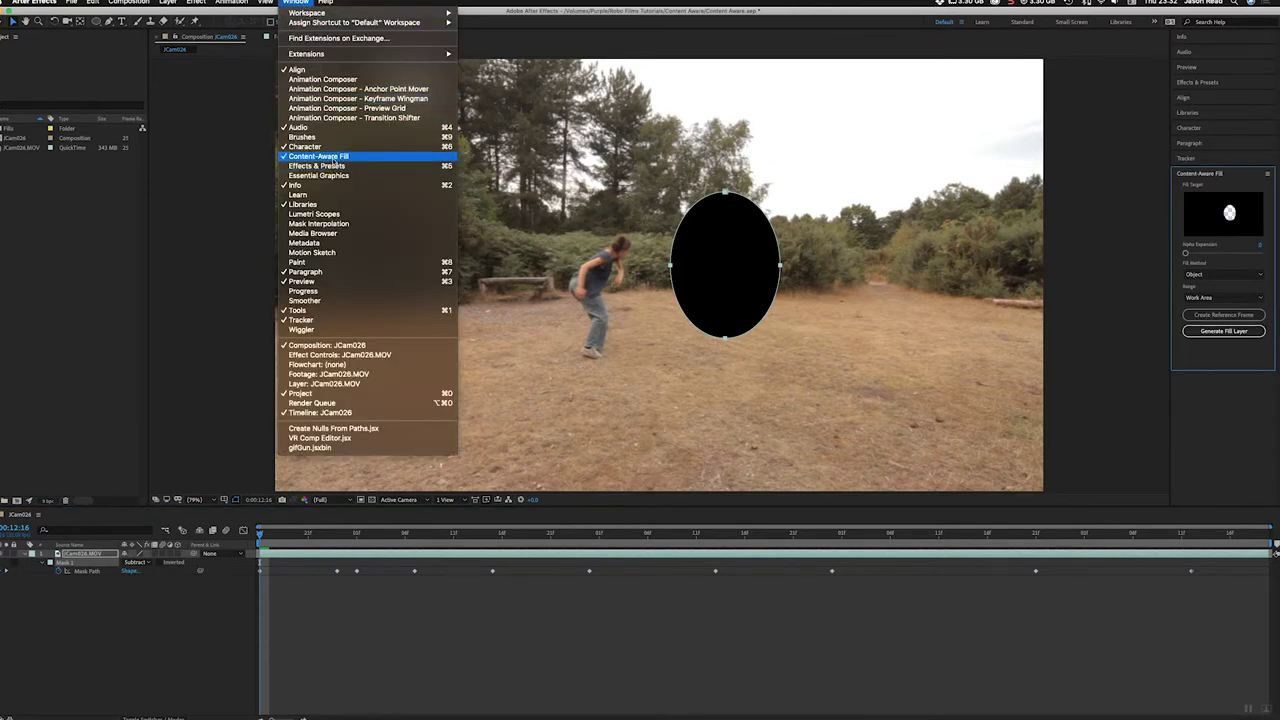
pyautogui.click(1214, 410)
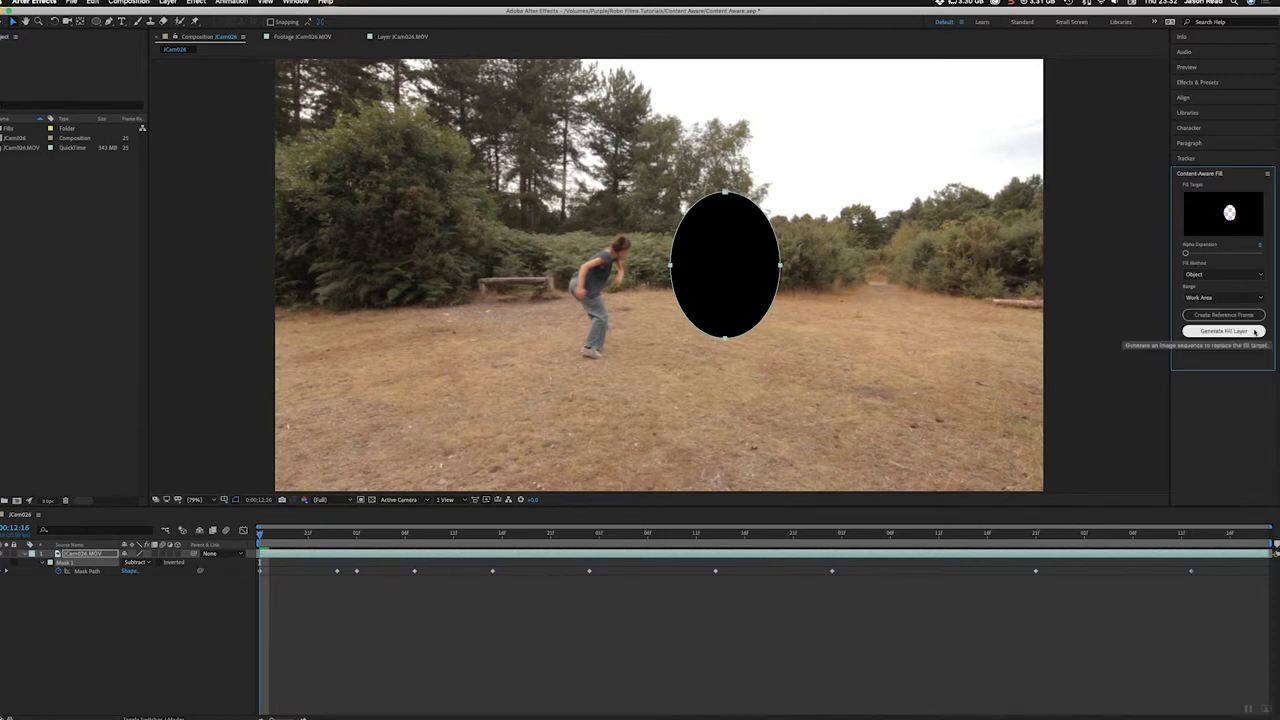
pyautogui.click(1255, 332)
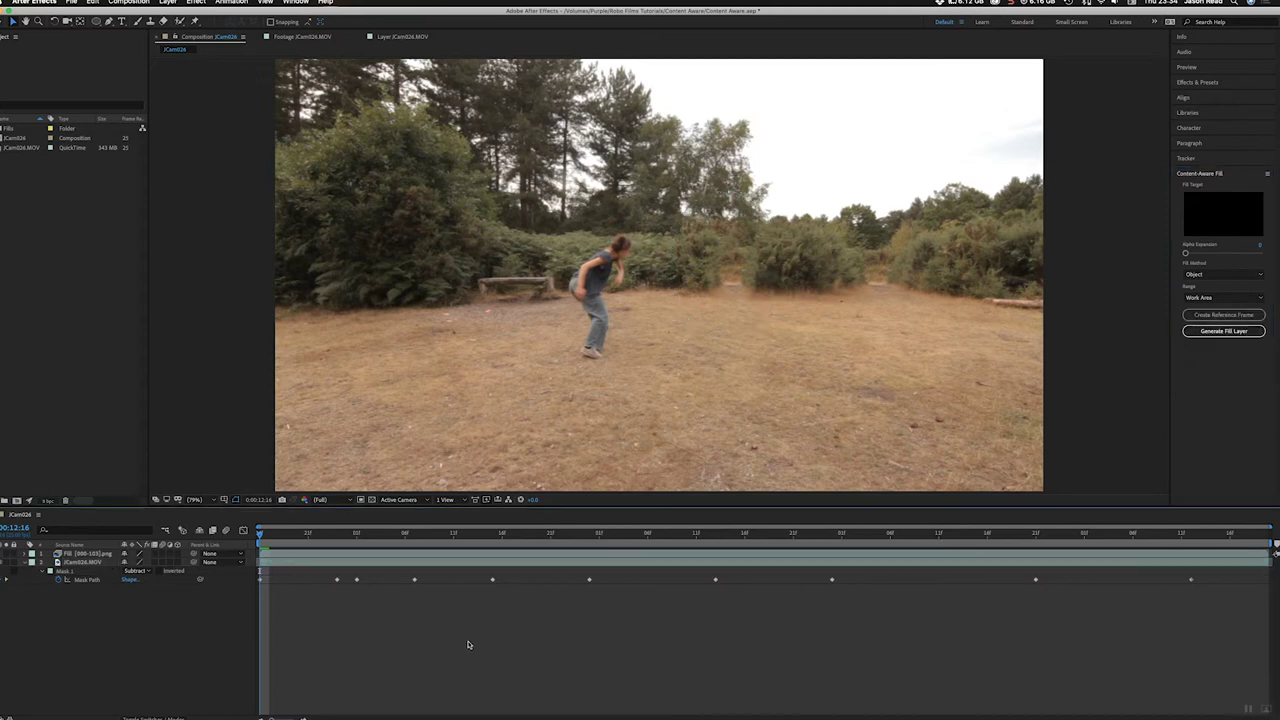
pyautogui.press('space')
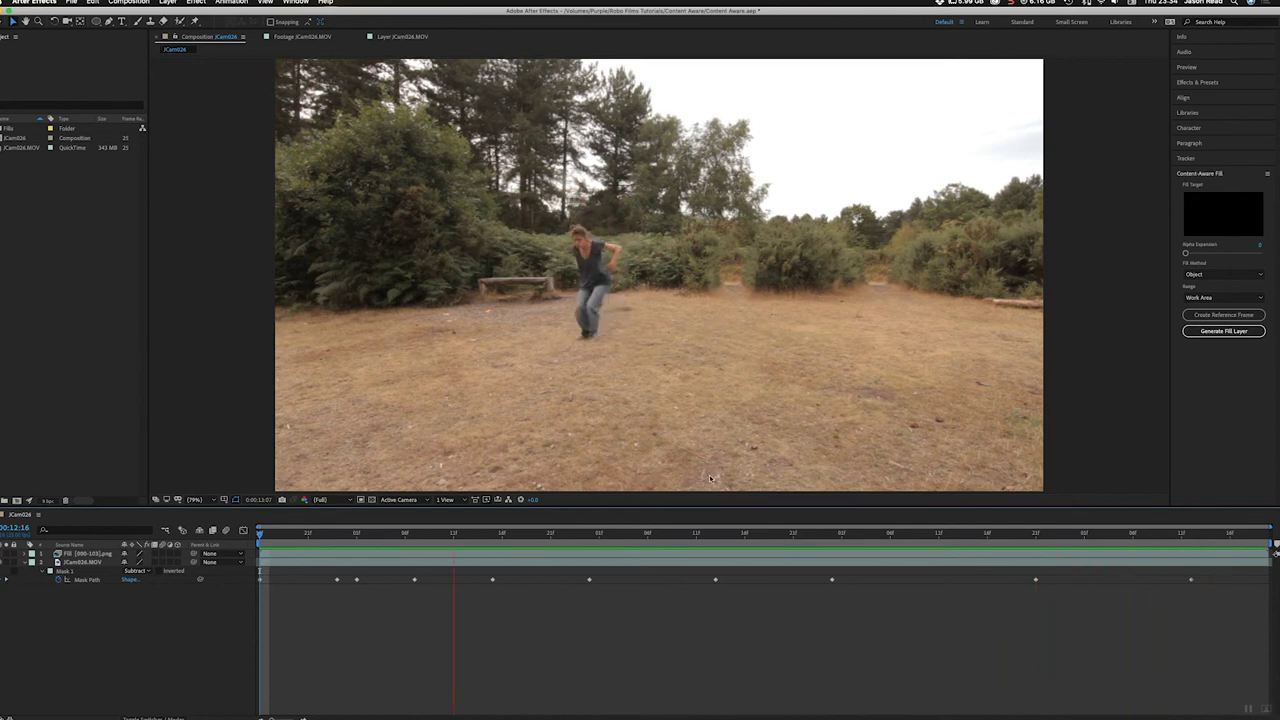
pyautogui.press('space')
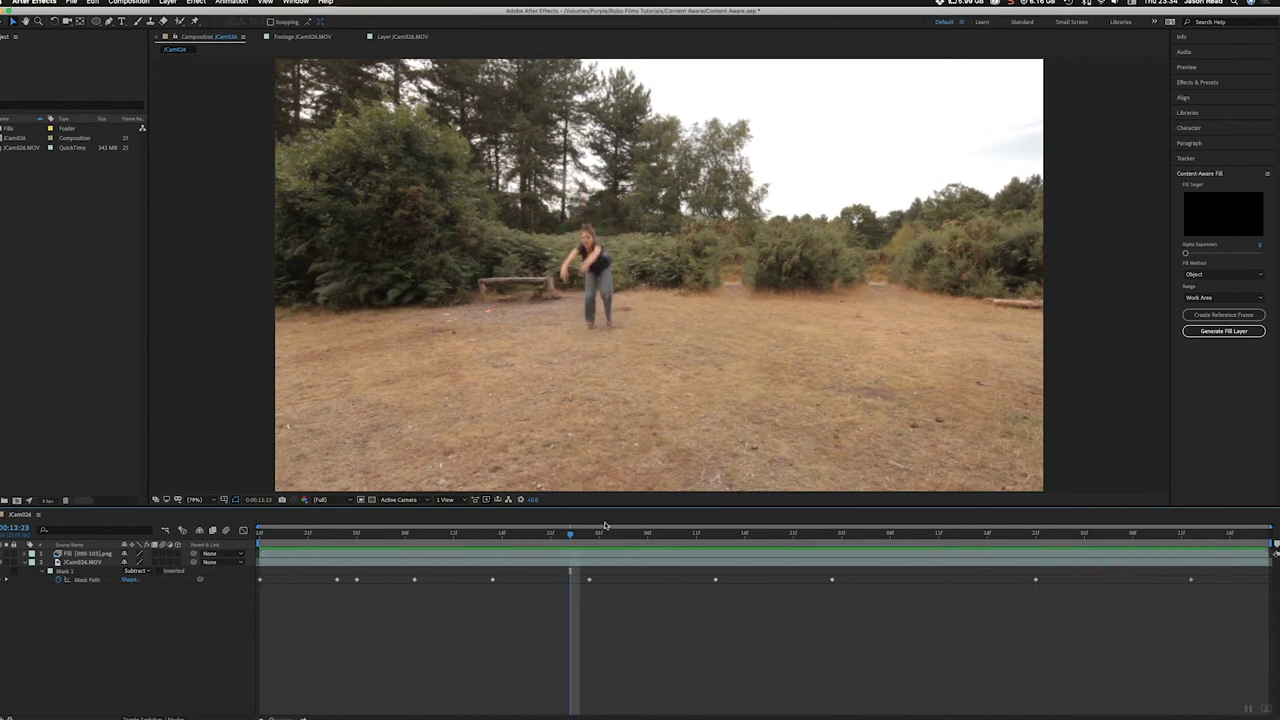